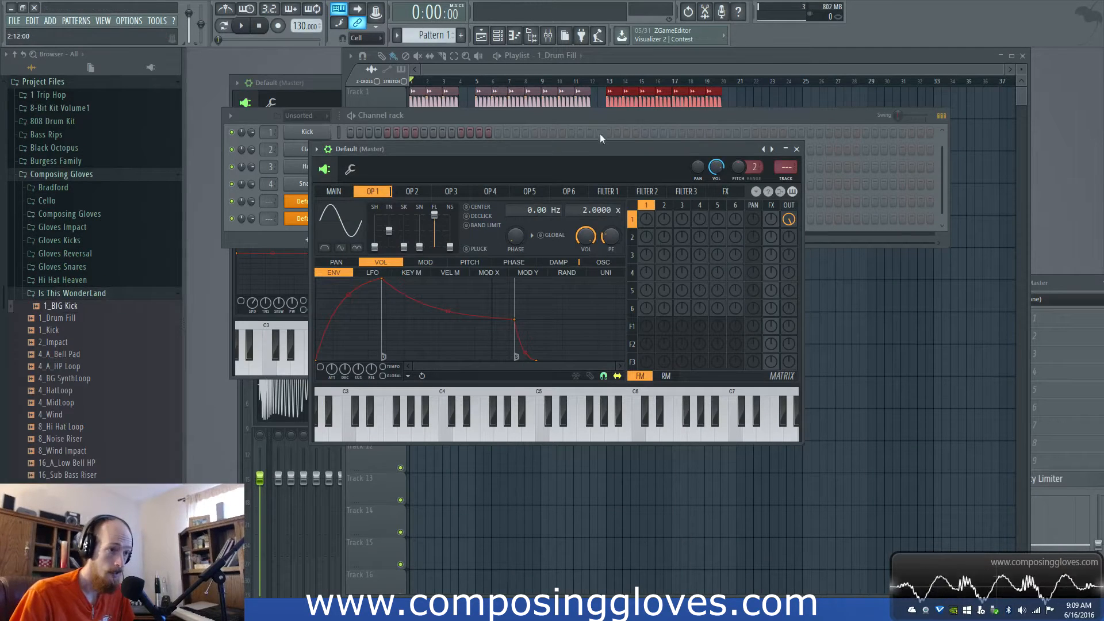
pyautogui.moveTo(600, 133); pyautogui.dragTo(619, 108)
pyautogui.moveTo(816, 422); pyautogui.dragTo(815, 397)
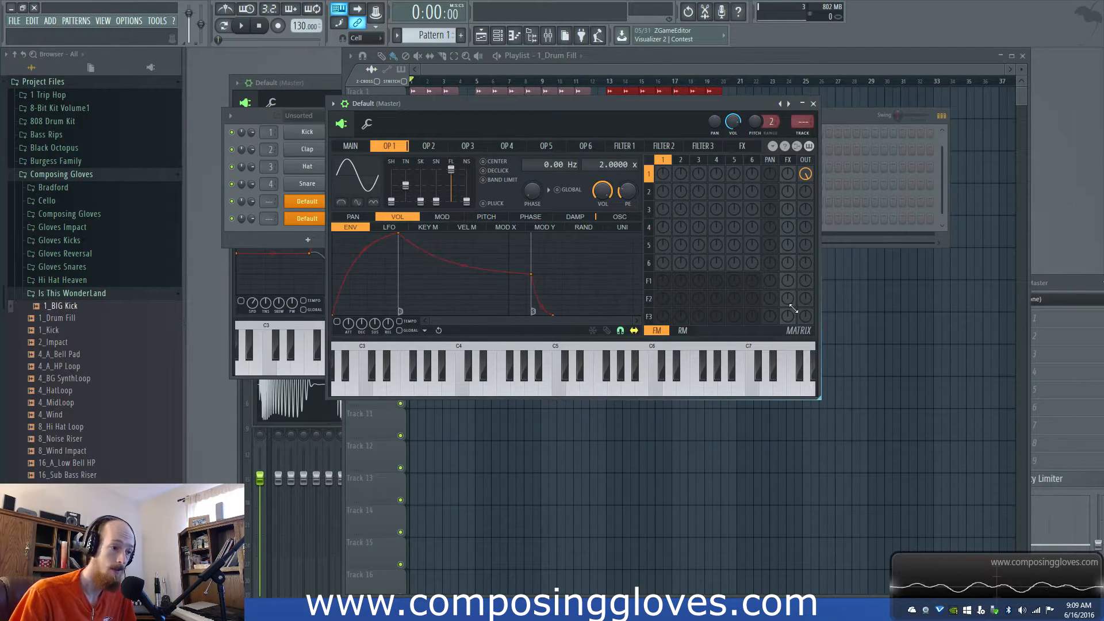
pyautogui.moveTo(518, 100); pyautogui.dragTo(483, 155)
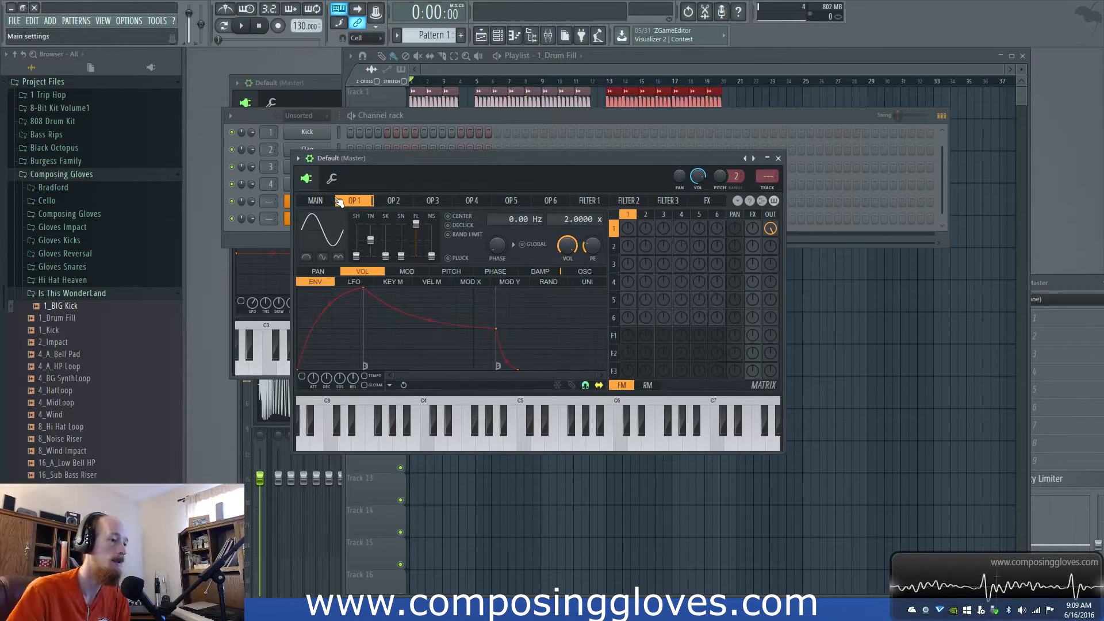
# Step: Open the first Default channel's Sytrus instance and examine the waveforms of operators 1, 2 and 3
pyautogui.click(231, 233)
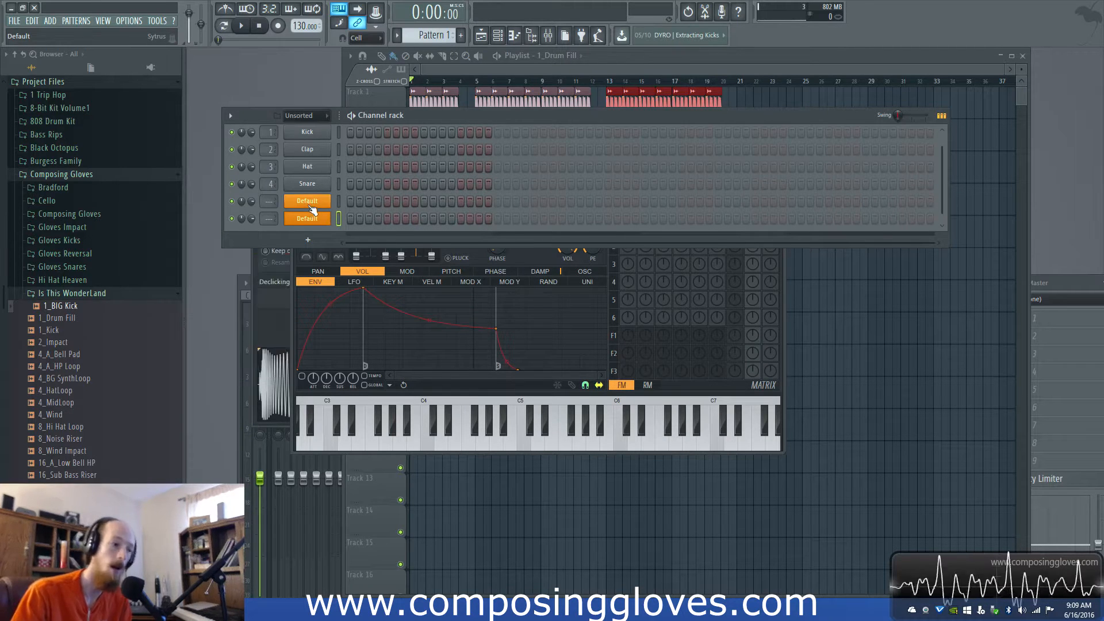
pyautogui.click(310, 206)
pyautogui.click(299, 129)
pyautogui.click(341, 128)
pyautogui.click(363, 127)
pyautogui.click(301, 126)
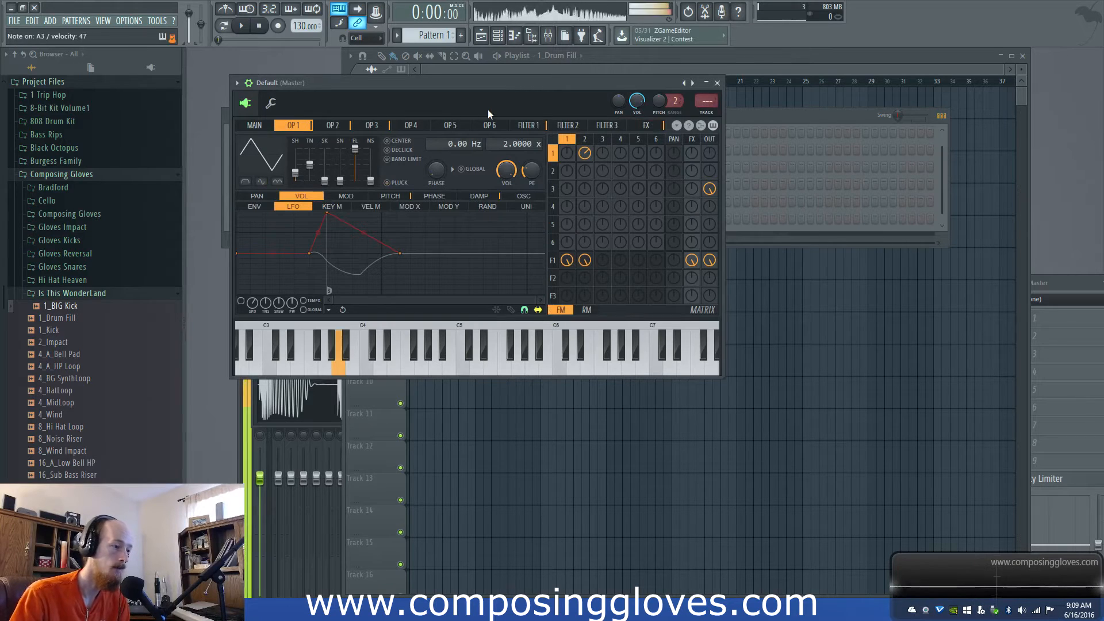
# Step: Raise the waveform shape of operator 1, and set operator 2's waveform to Saw
pyautogui.moveTo(295, 172); pyautogui.dragTo(295, 163)
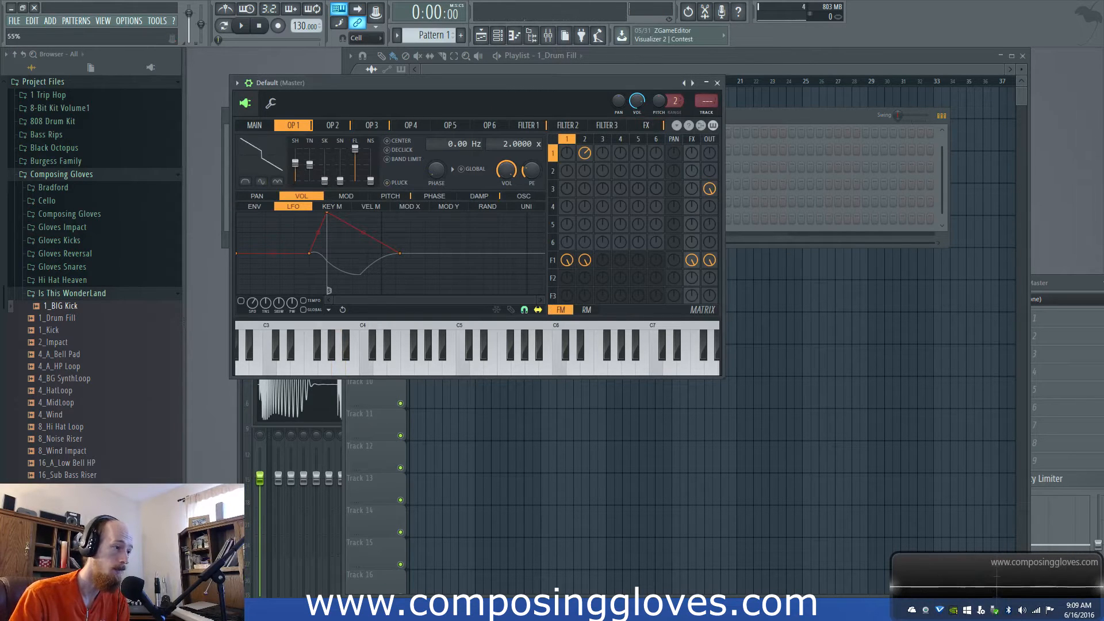
pyautogui.click(330, 128)
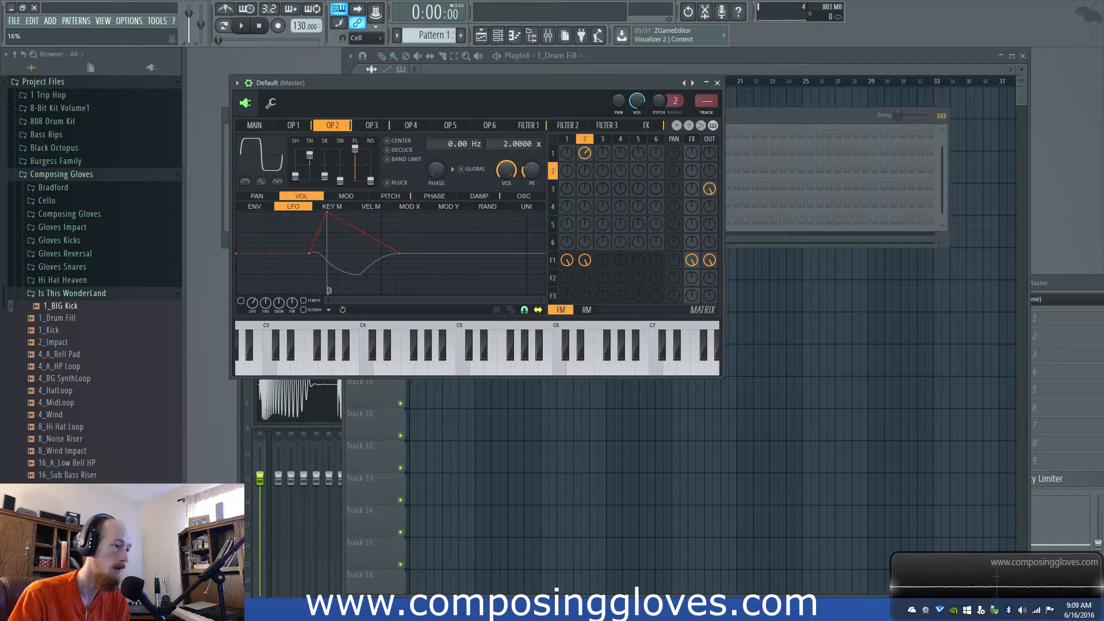
pyautogui.moveTo(309, 155); pyautogui.dragTo(310, 167)
pyautogui.rightClick(317, 169)
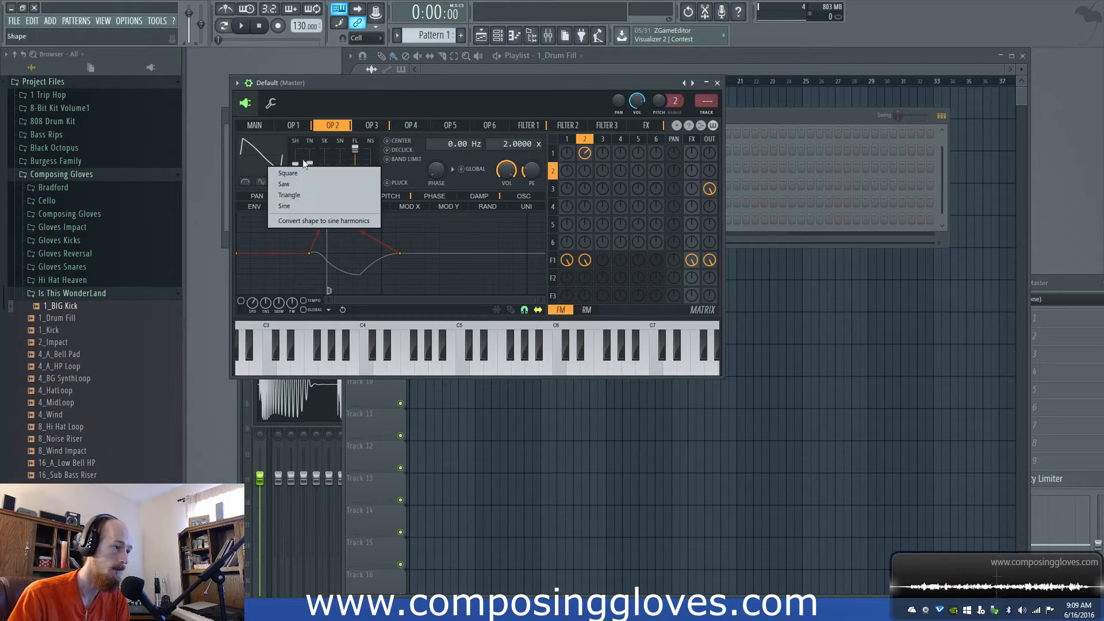
pyautogui.click(313, 185)
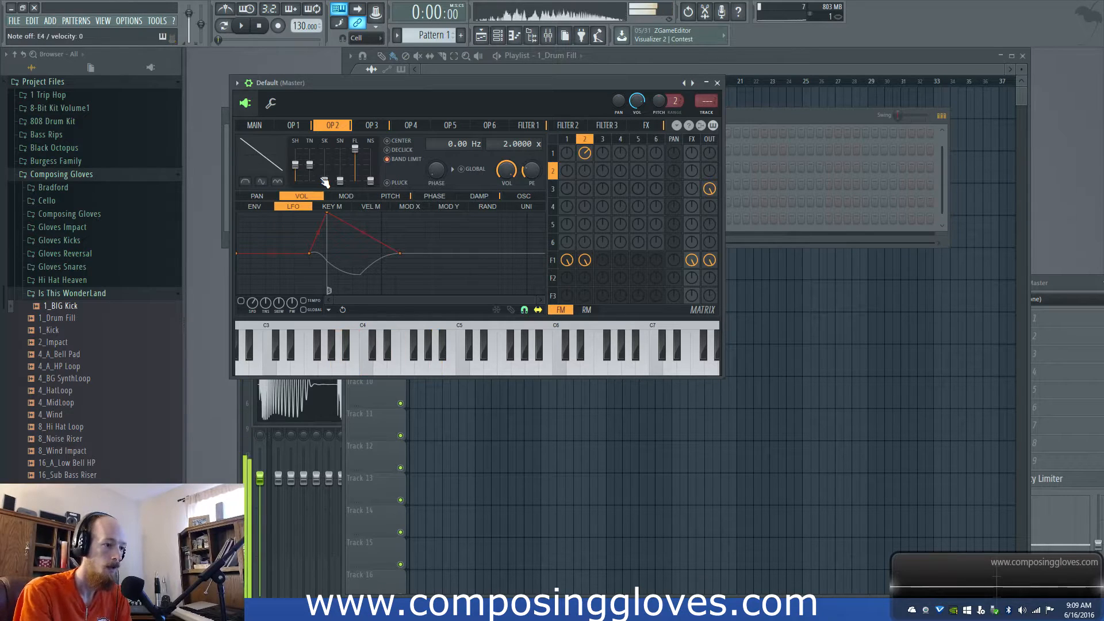
# Step: Open the second Default channel's Sytrus instance and set operator 1's waveform to Saw
pyautogui.press('F6')
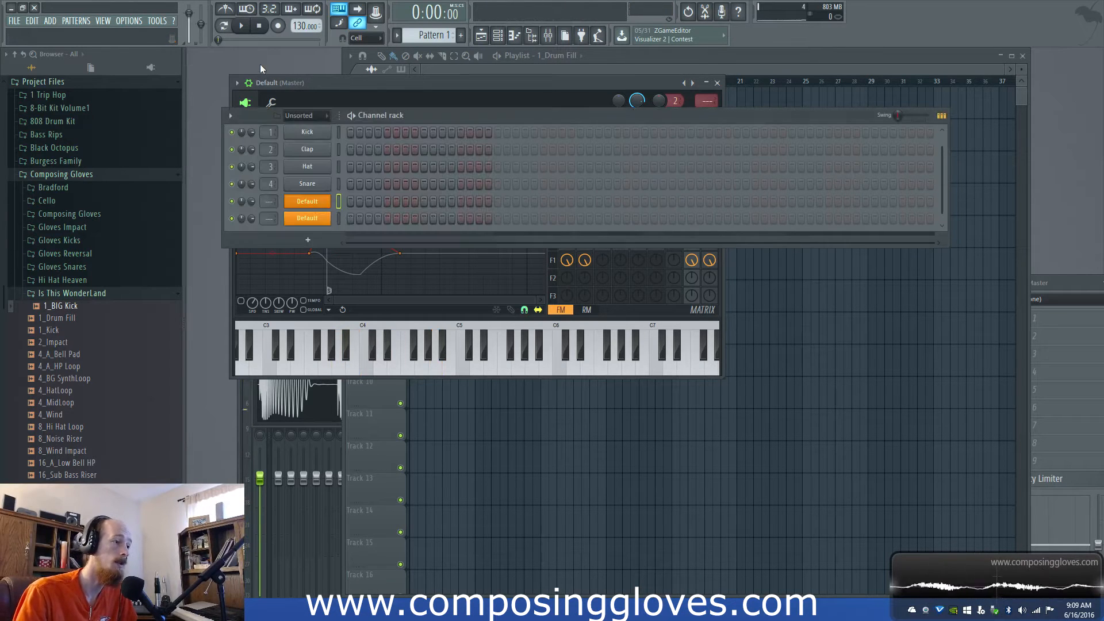
pyautogui.click(304, 218)
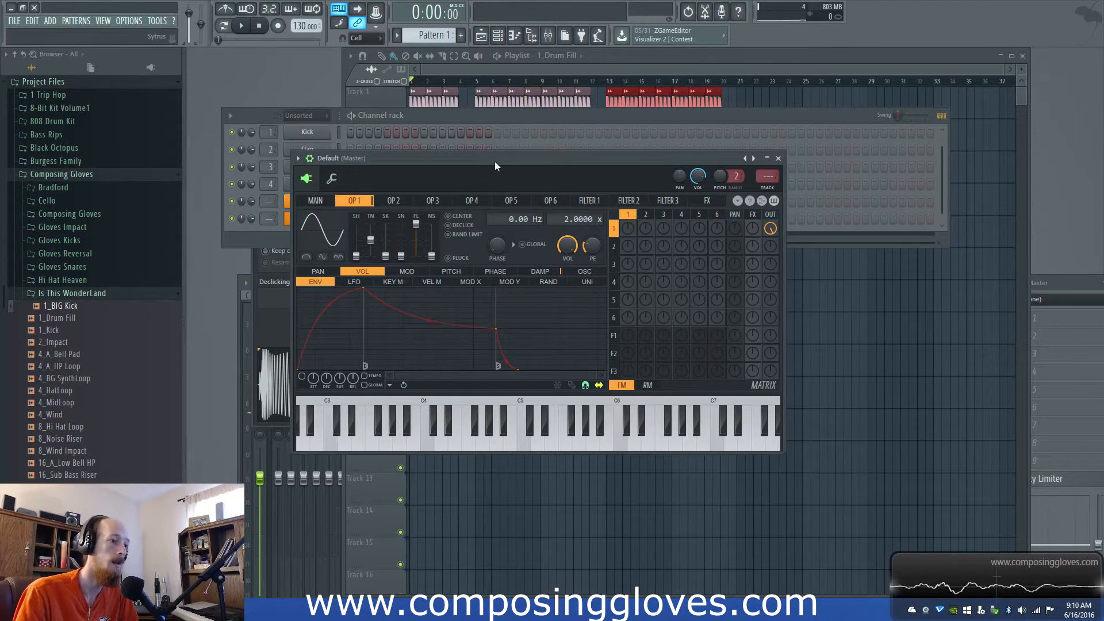
pyautogui.moveTo(496, 167); pyautogui.dragTo(544, 137)
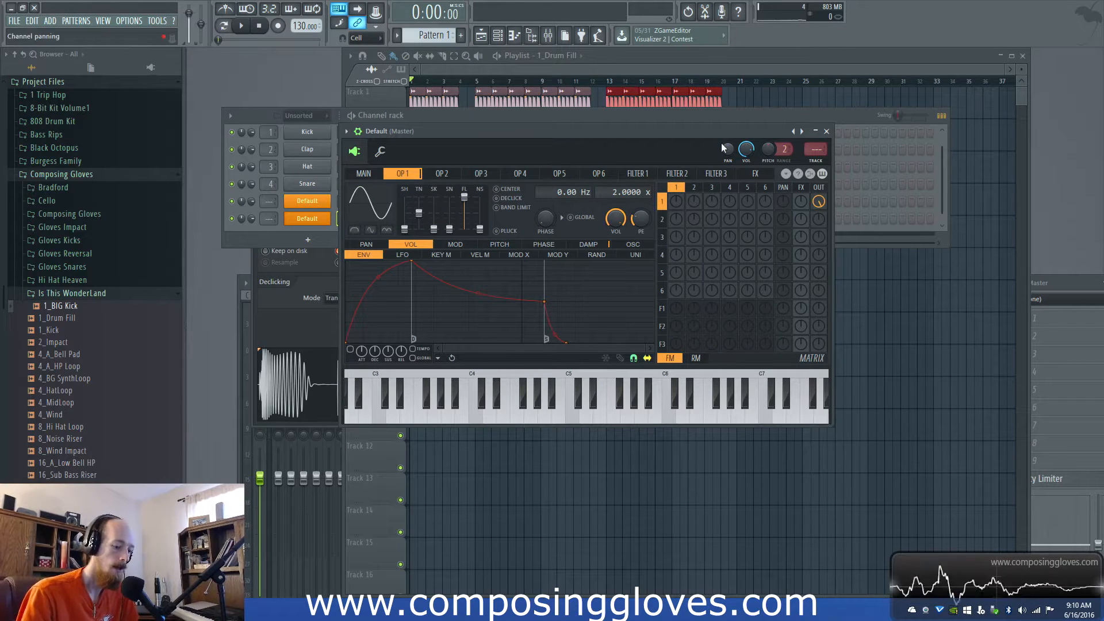
pyautogui.click(375, 208)
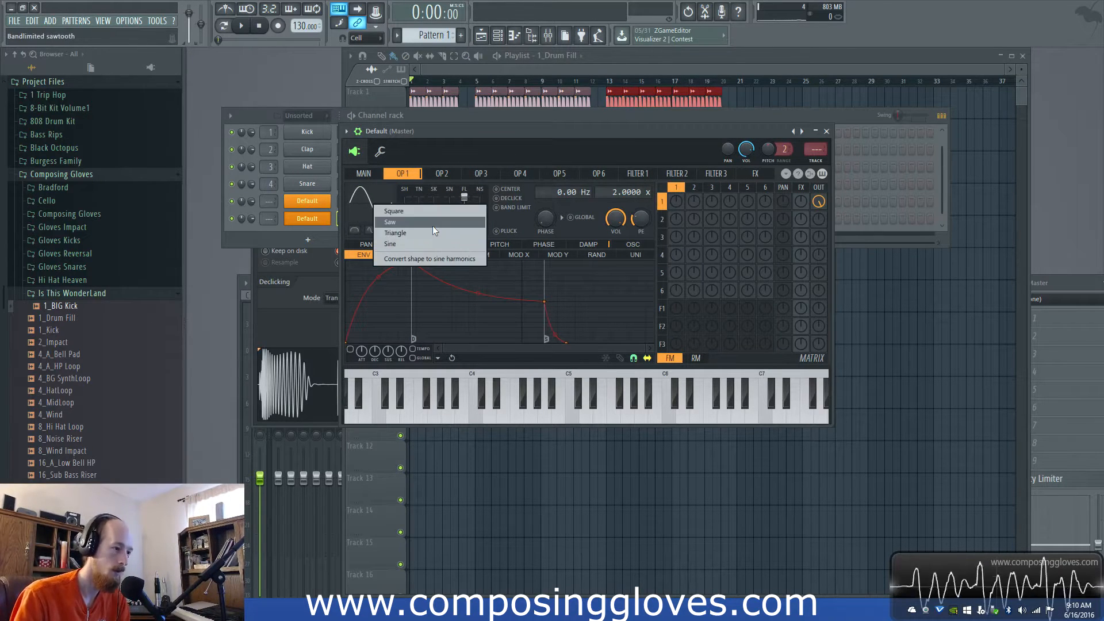
pyautogui.click(432, 226)
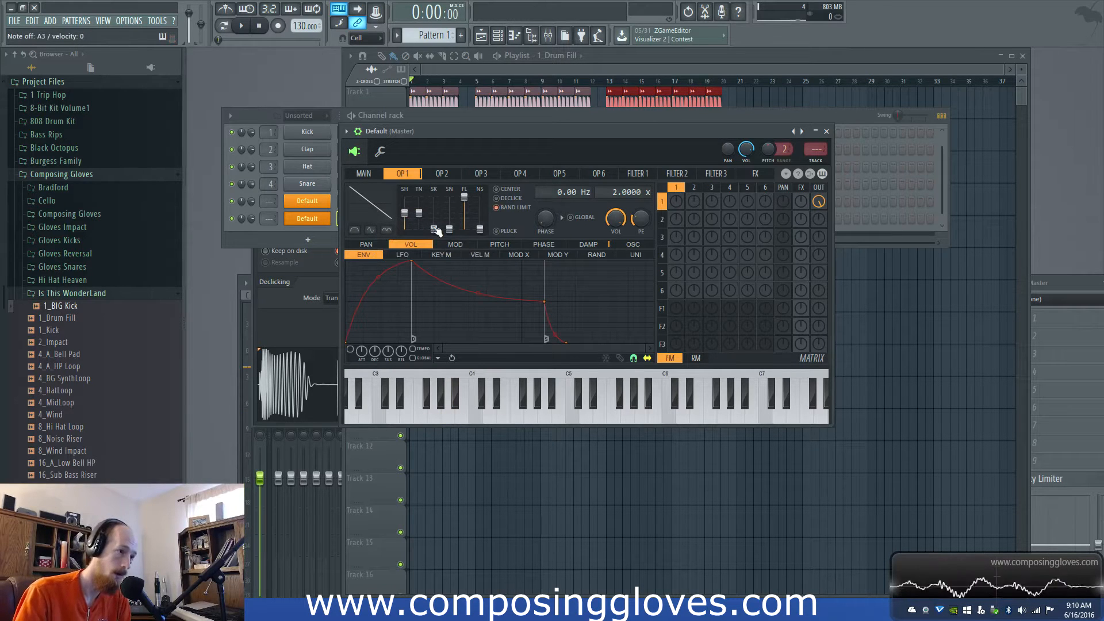
# Step: Set the unison order to 3 in the main Sytrus settings
pyautogui.click(363, 174)
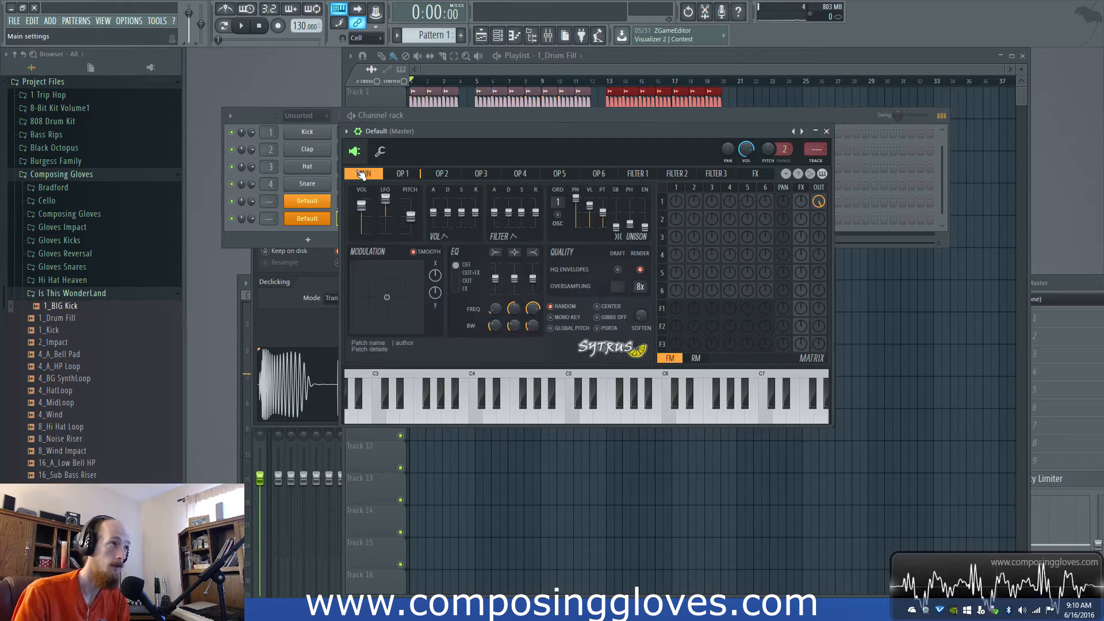
pyautogui.click(415, 176)
pyautogui.click(366, 175)
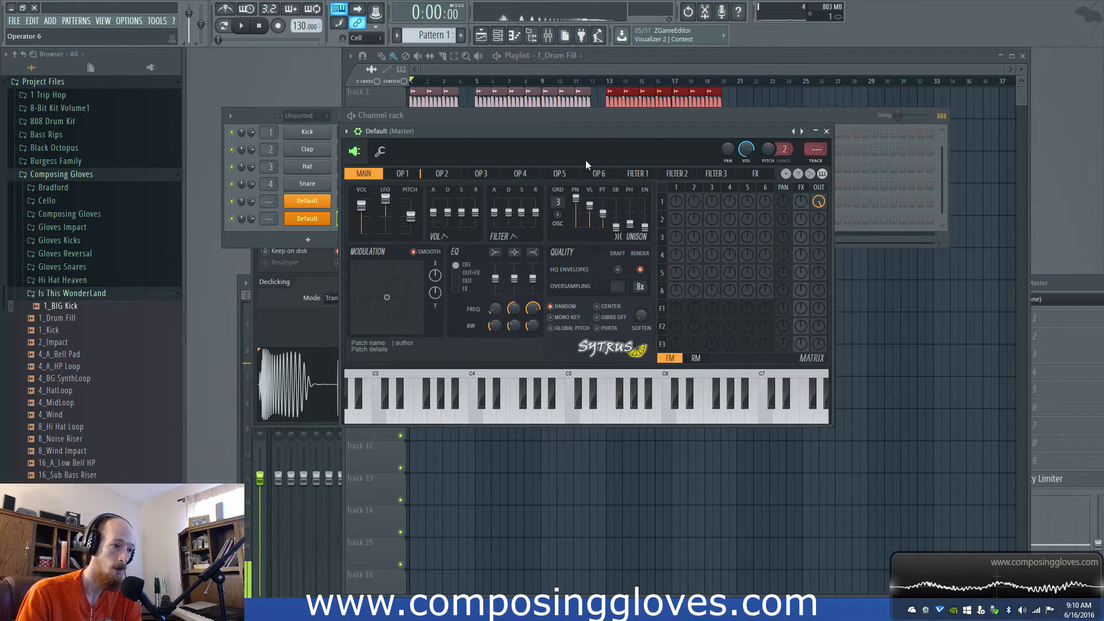
# Step: Shape operator 1's volume unison mapping into two rising ramps, one for each half of the graph
pyautogui.click(409, 174)
pyautogui.click(636, 254)
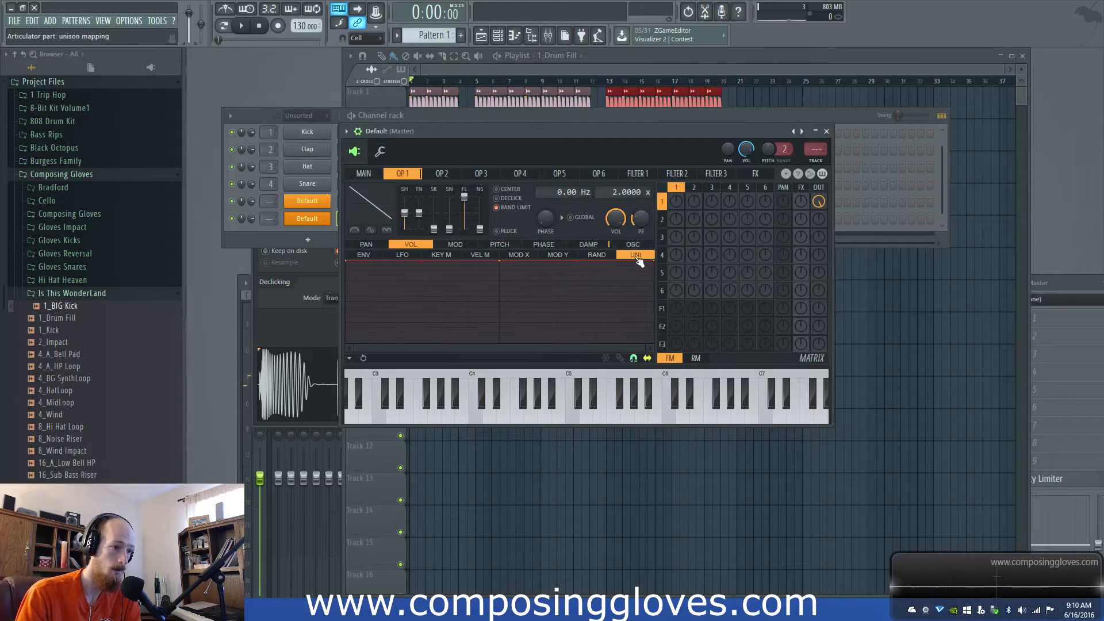
pyautogui.moveTo(500, 263); pyautogui.dragTo(417, 319)
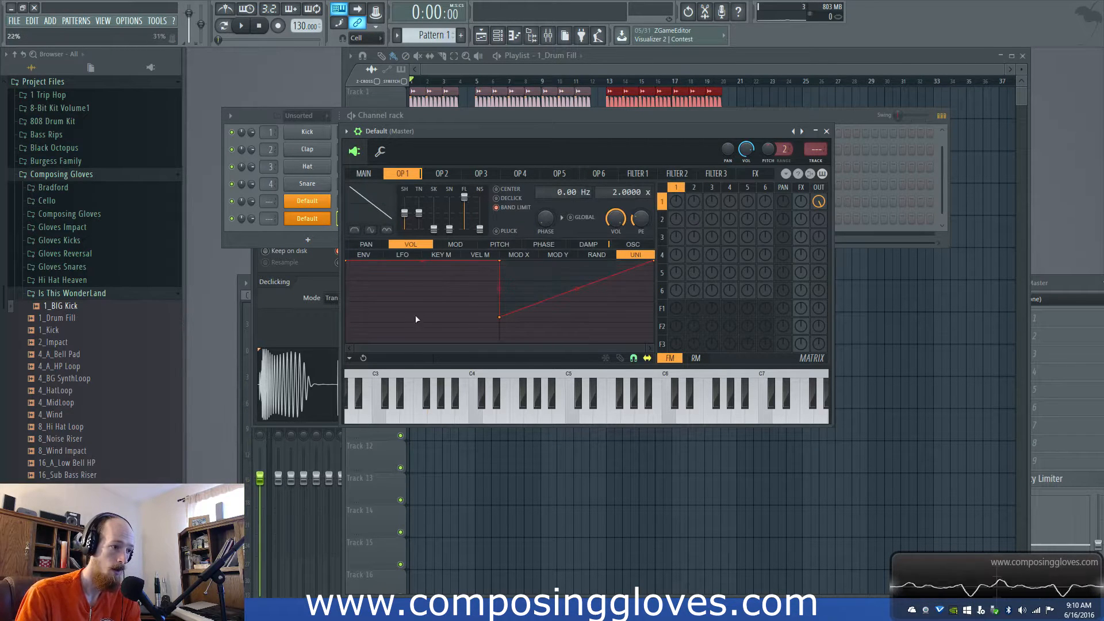
pyautogui.rightClick(406, 301)
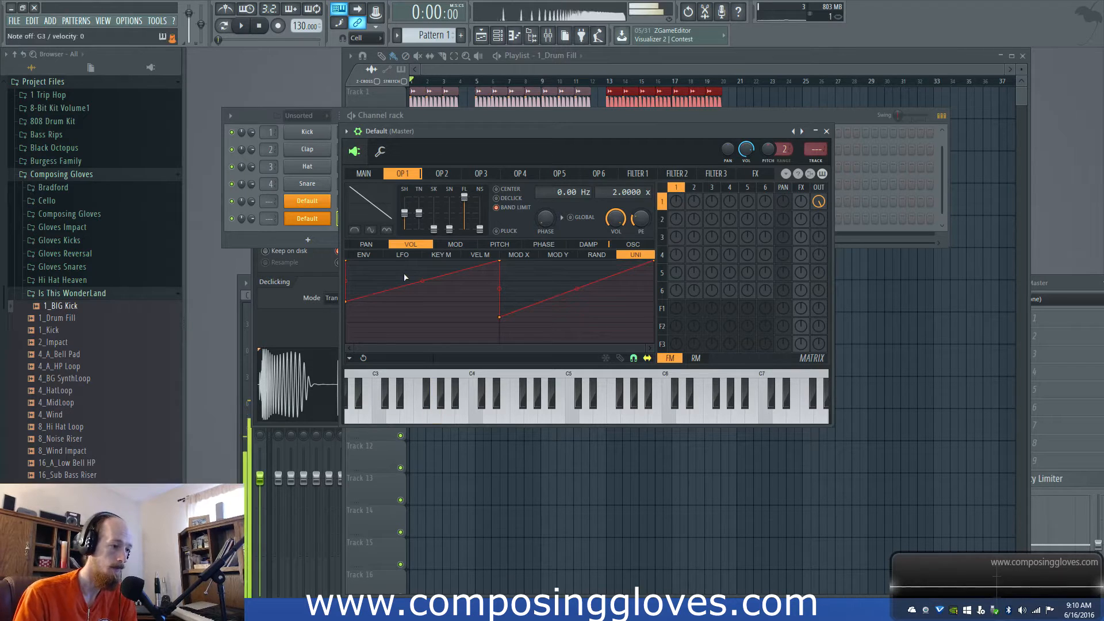
pyautogui.moveTo(347, 301); pyautogui.dragTo(348, 292)
# Step: Give operator 1's volume random mapping an upward-bowed curve rising from zero to full level
pyautogui.click(550, 256)
pyautogui.click(524, 256)
pyautogui.click(600, 256)
pyautogui.moveTo(350, 265); pyautogui.dragTo(346, 342)
pyautogui.moveTo(498, 299); pyautogui.dragTo(499, 278)
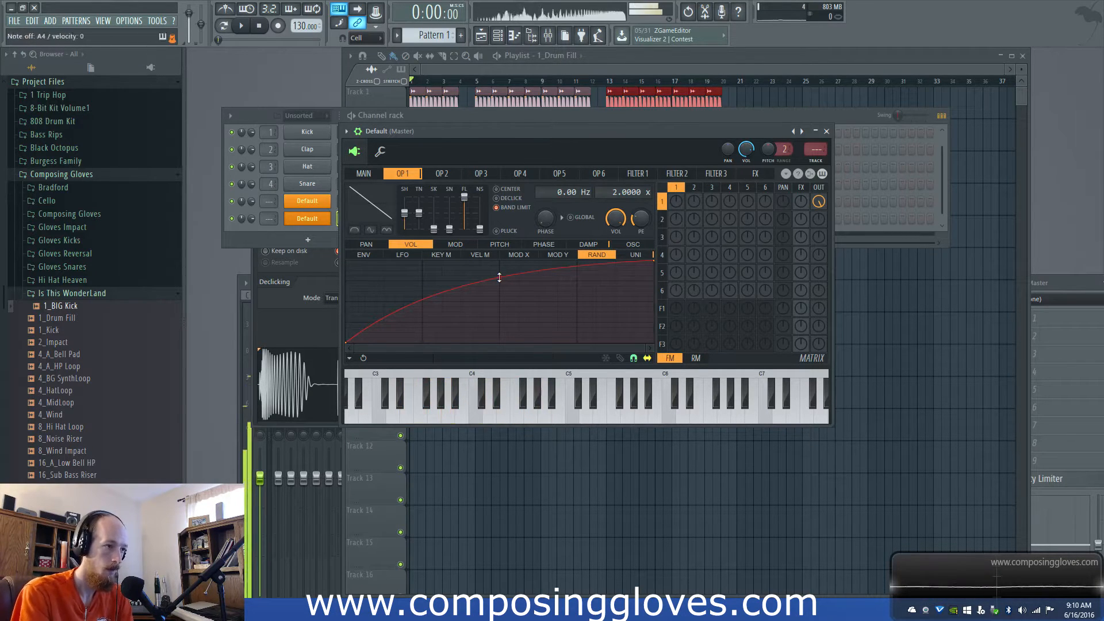
# Step: Set the unison order to 5, lower the unison VL amount and raise the unison SB amount
pyautogui.click(370, 175)
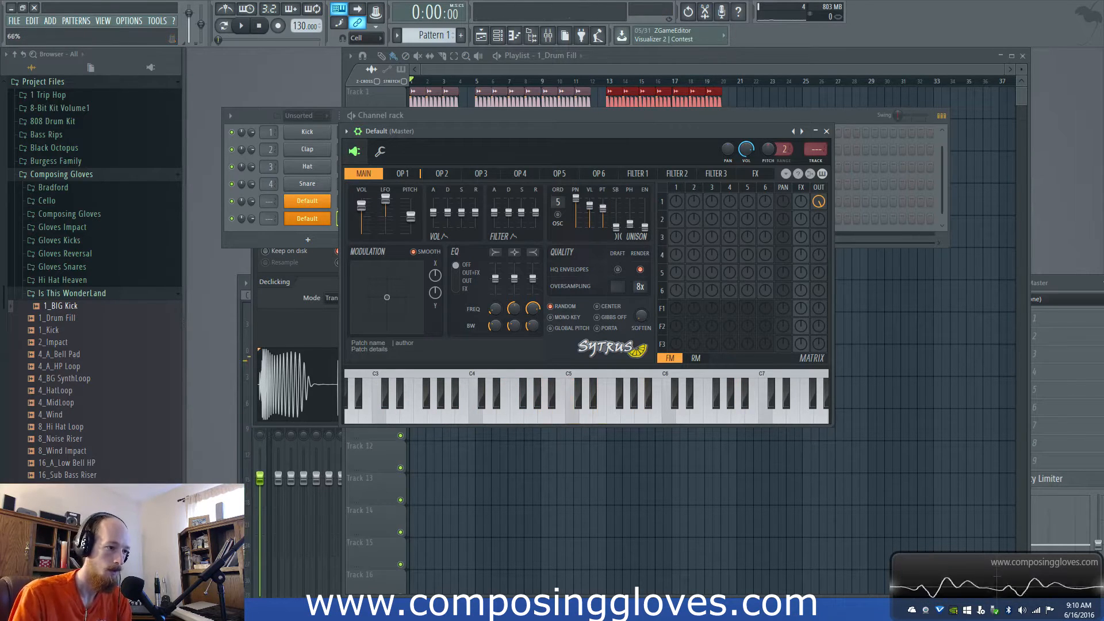
pyautogui.moveTo(590, 206); pyautogui.dragTo(591, 219)
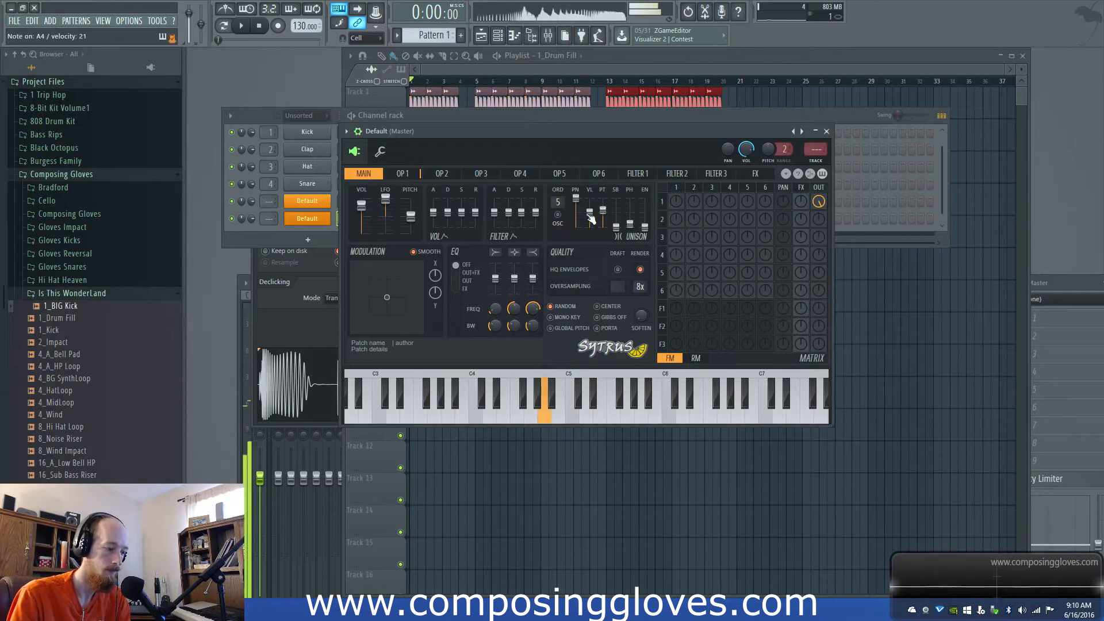
pyautogui.moveTo(589, 214); pyautogui.dragTo(623, 214)
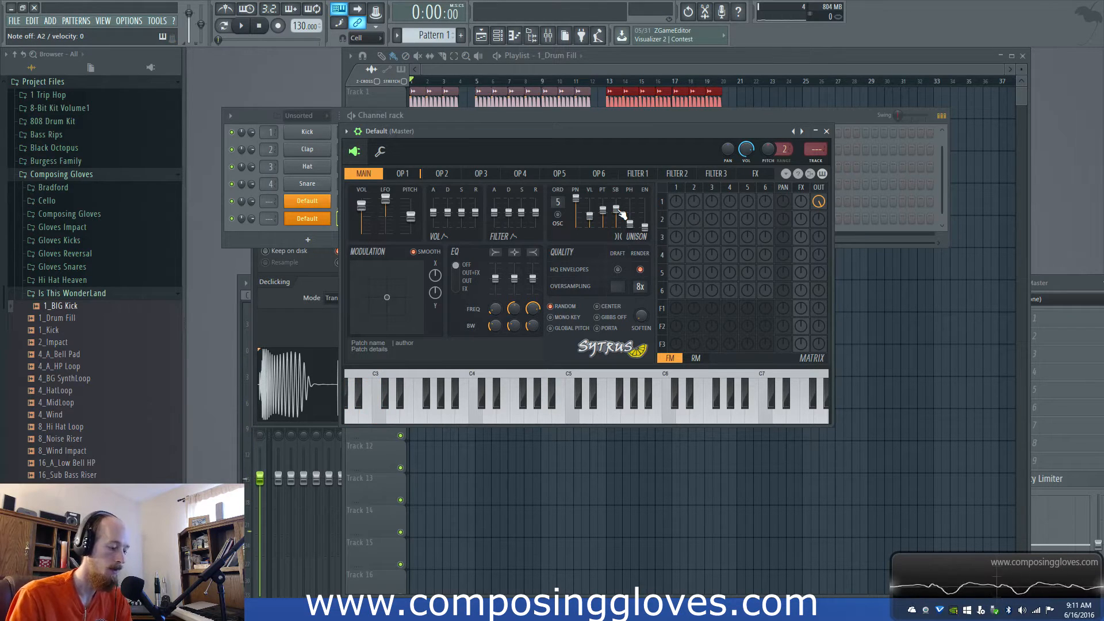
# Step: Send operator 2 to the output, give it a saw shape and set its frequency ratio to 1.0000
pyautogui.click(391, 172)
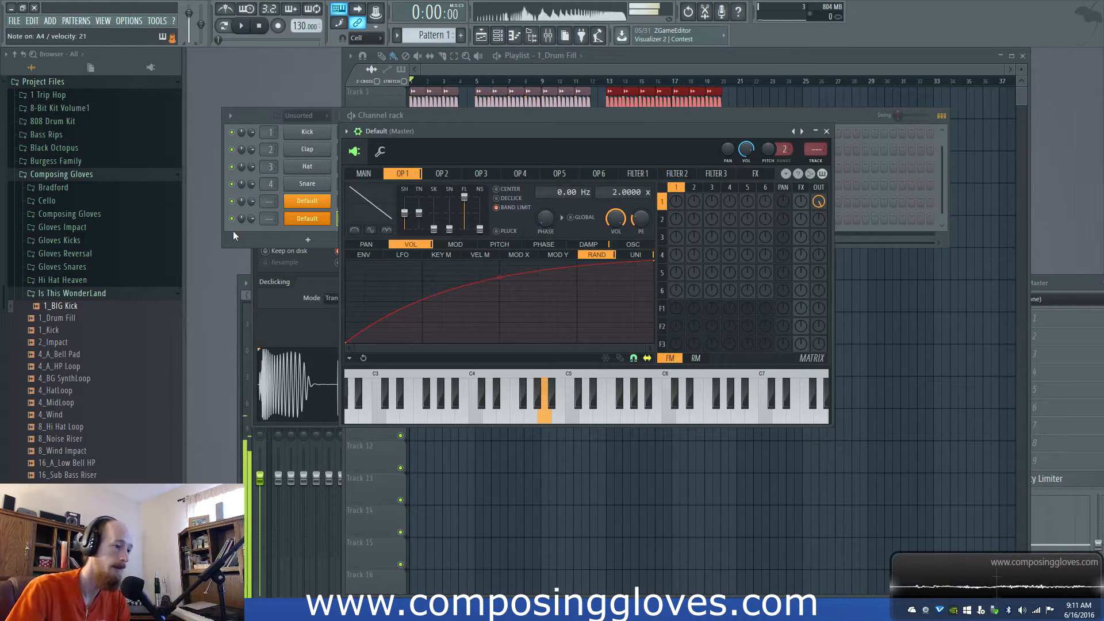
pyautogui.click(449, 174)
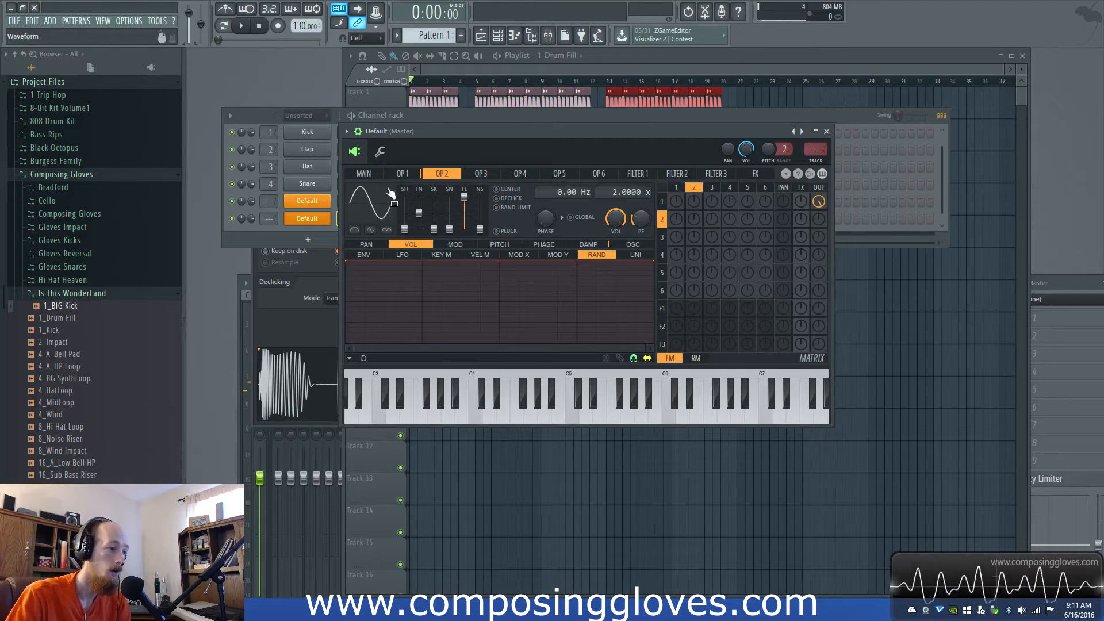
pyautogui.moveTo(819, 220); pyautogui.dragTo(816, 178)
pyautogui.moveTo(403, 229); pyautogui.dragTo(404, 219)
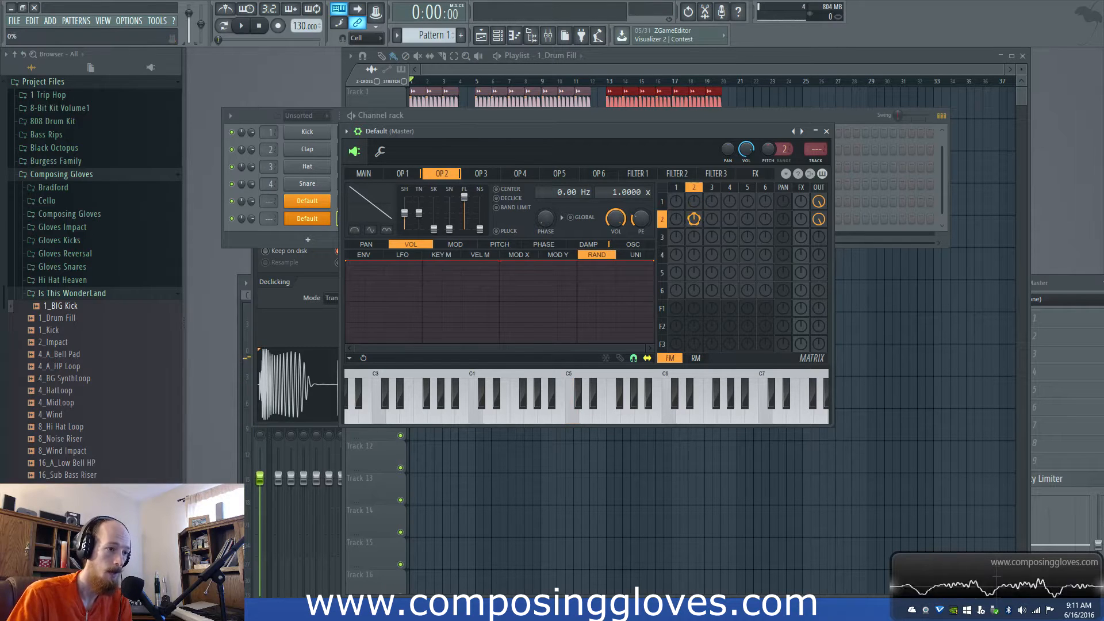
# Step: Modulate operator 2 slightly with operator 3 and set operator 3's frequency ratio to 0.3000
pyautogui.moveTo(711, 220); pyautogui.dragTo(711, 228)
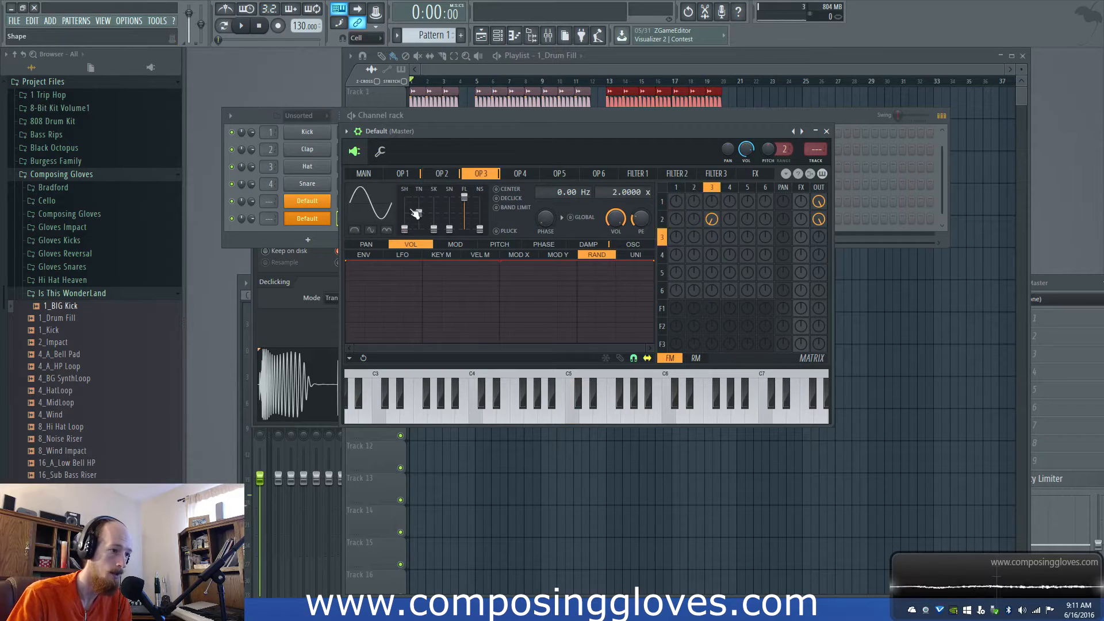
pyautogui.moveTo(613, 192); pyautogui.dragTo(613, 188)
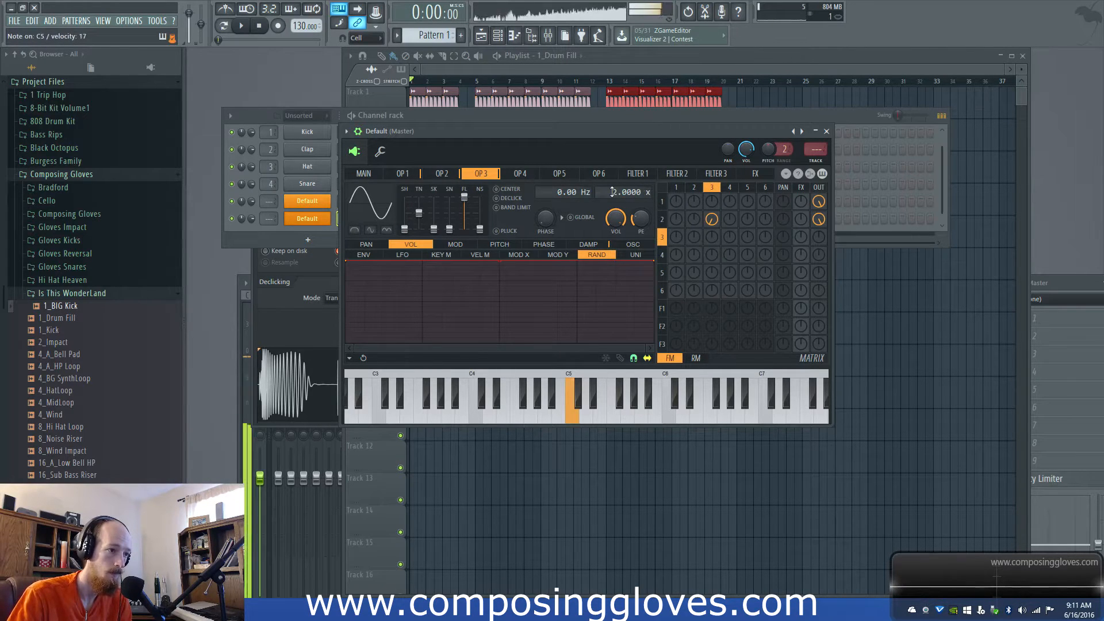
pyautogui.moveTo(612, 192); pyautogui.dragTo(614, 199)
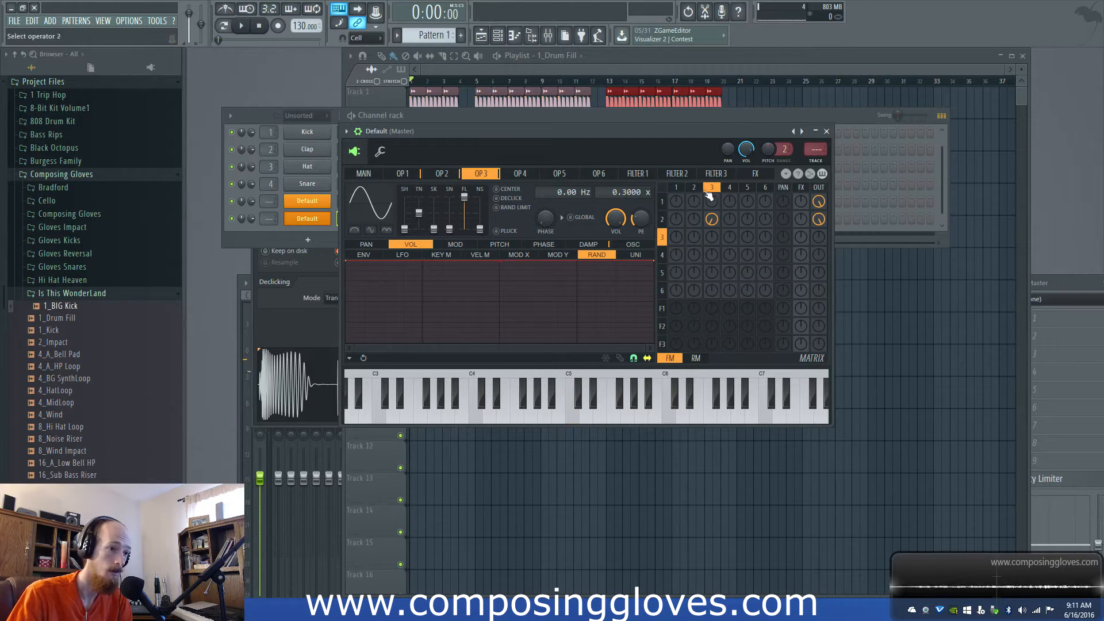
# Step: Route operators 1 and 2 through filter 1 to the output, muting both operators' direct outputs
pyautogui.click(410, 180)
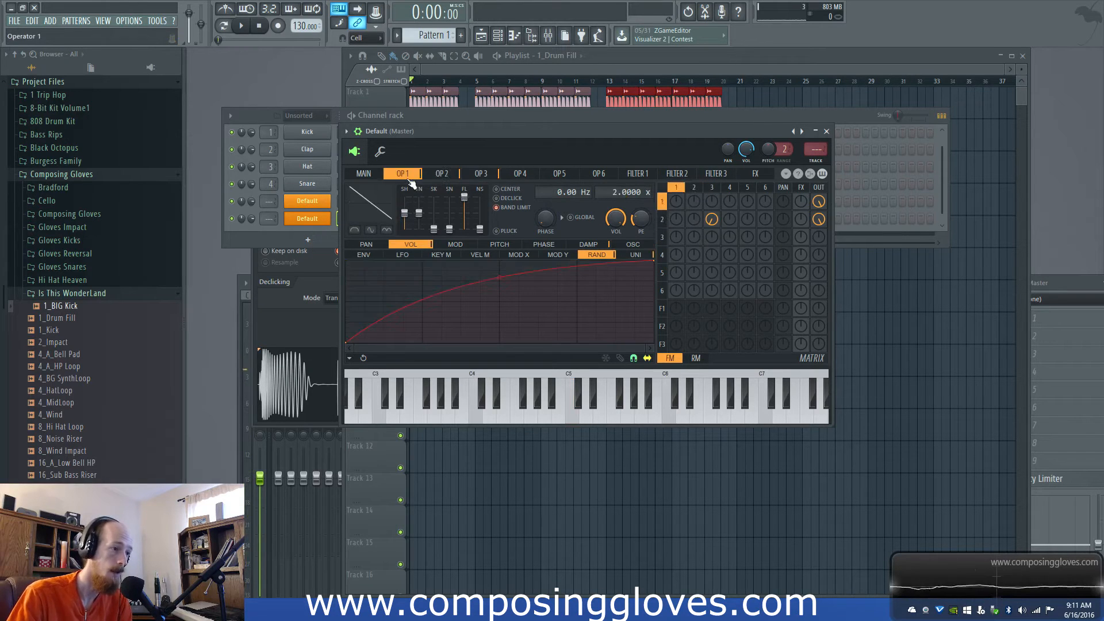
pyautogui.click(461, 178)
pyautogui.click(482, 180)
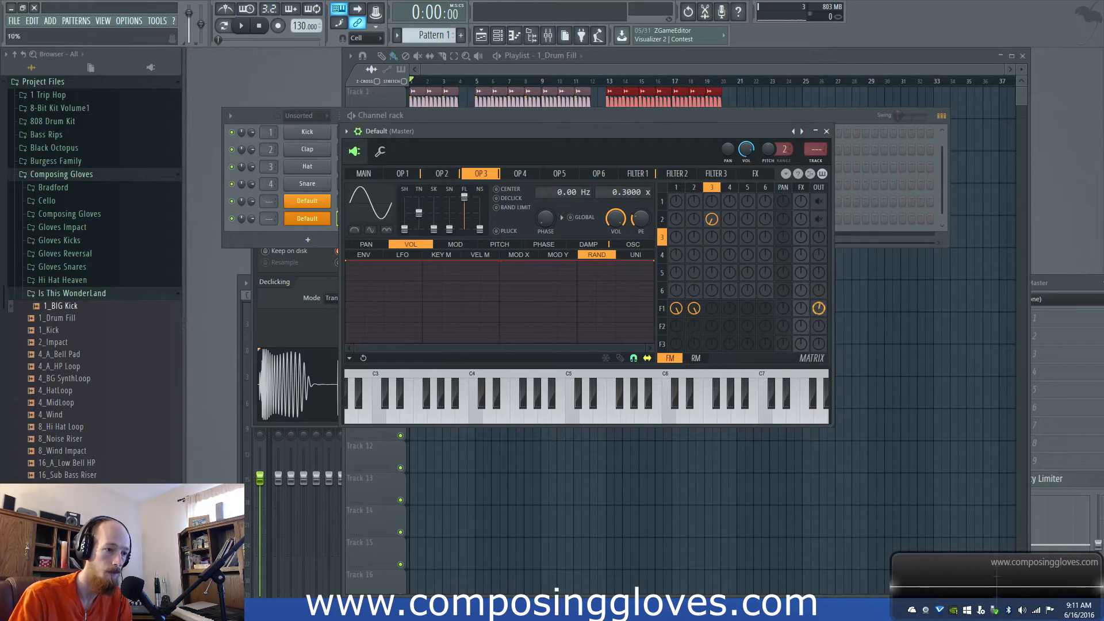
# Step: Enable filter 1's waveshaper and add a point to its curve to form an early peak
pyautogui.click(659, 309)
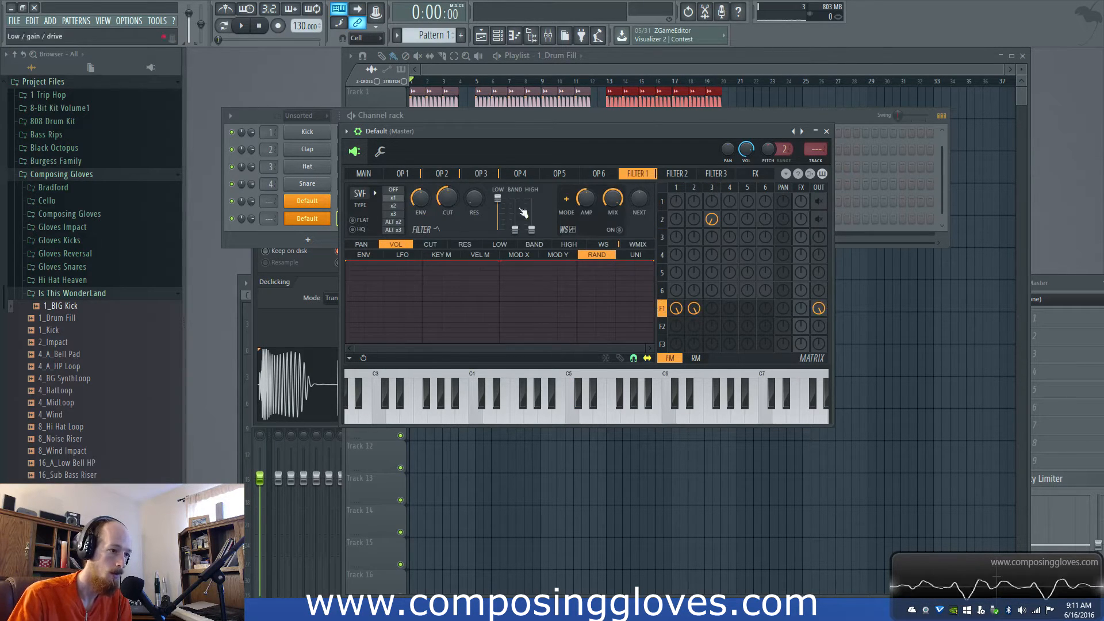
pyautogui.click(618, 228)
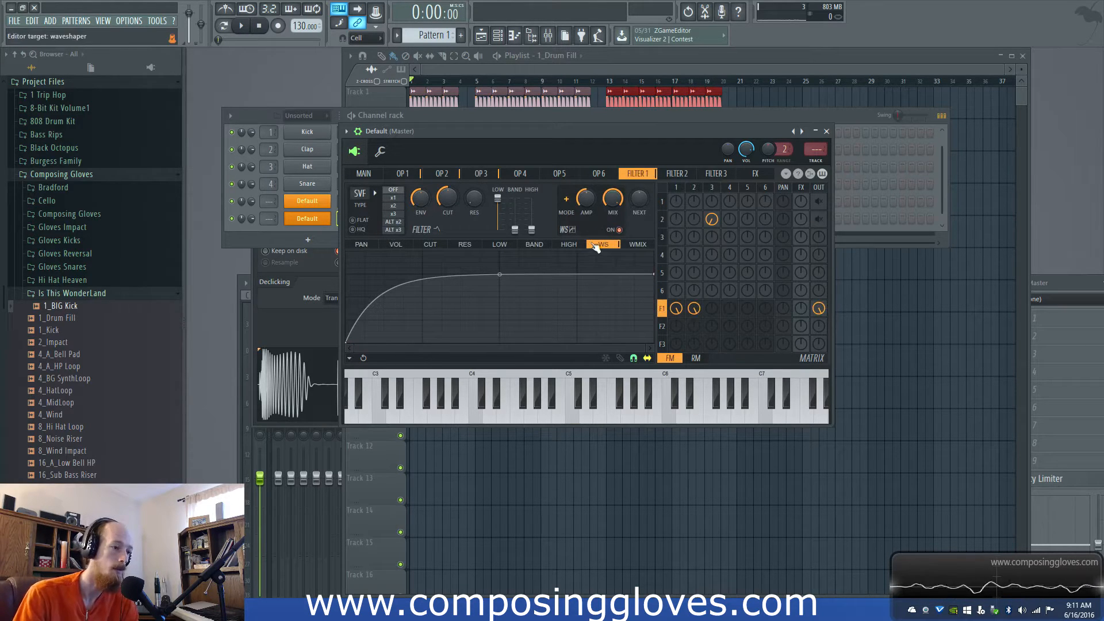
pyautogui.rightClick(388, 262)
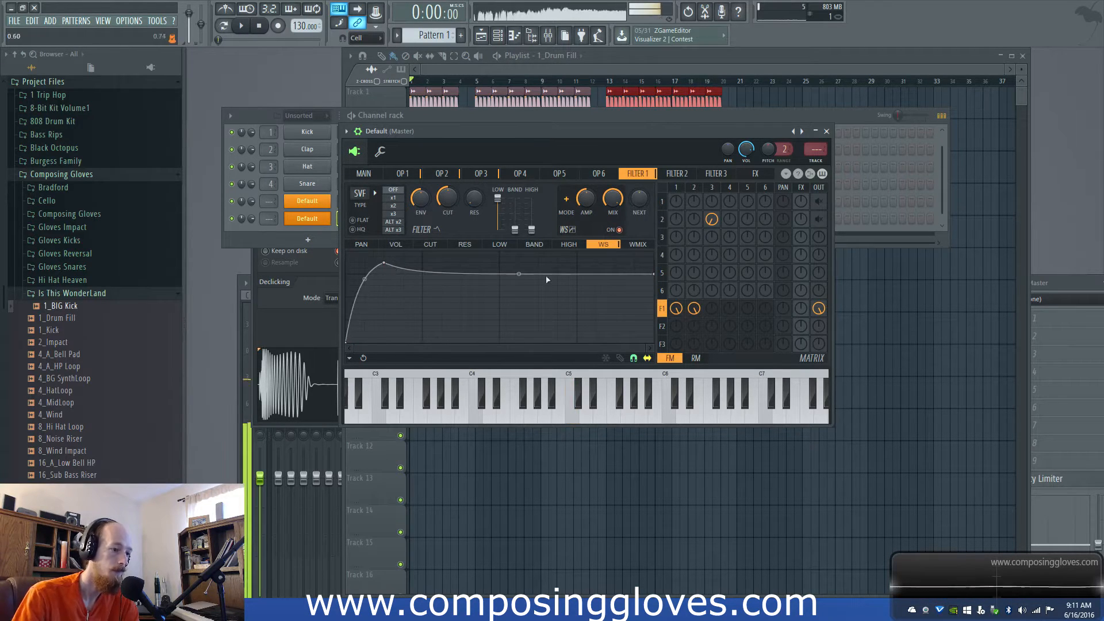
# Step: Mute operator 3's modulation of operator 2 and set operator 2's frequency ratio to 0.6000
pyautogui.rightClick(713, 220)
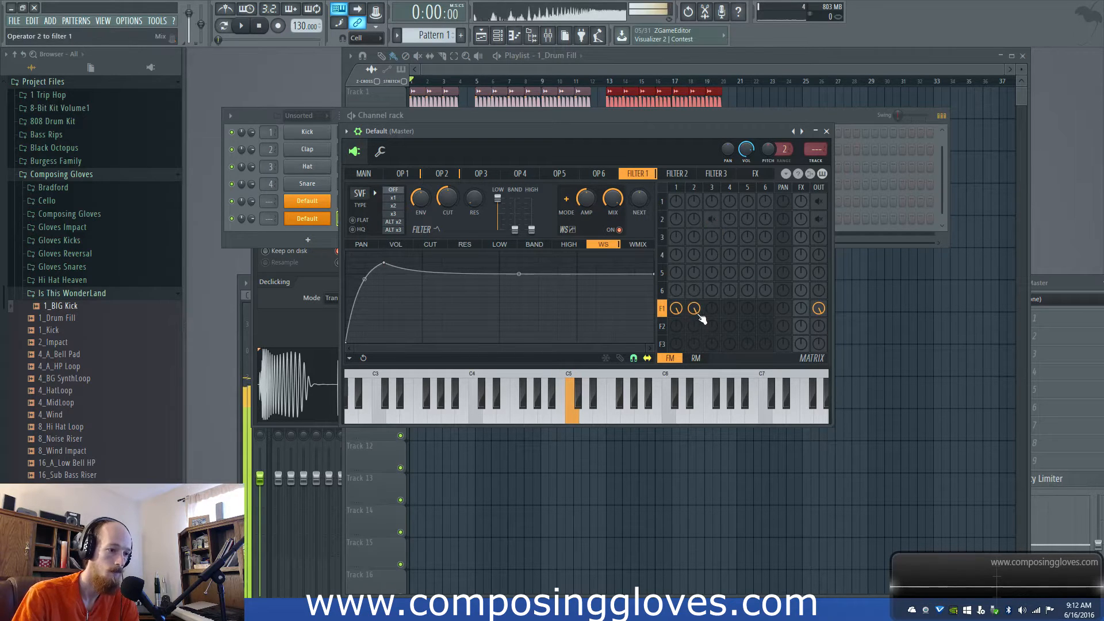
pyautogui.click(446, 176)
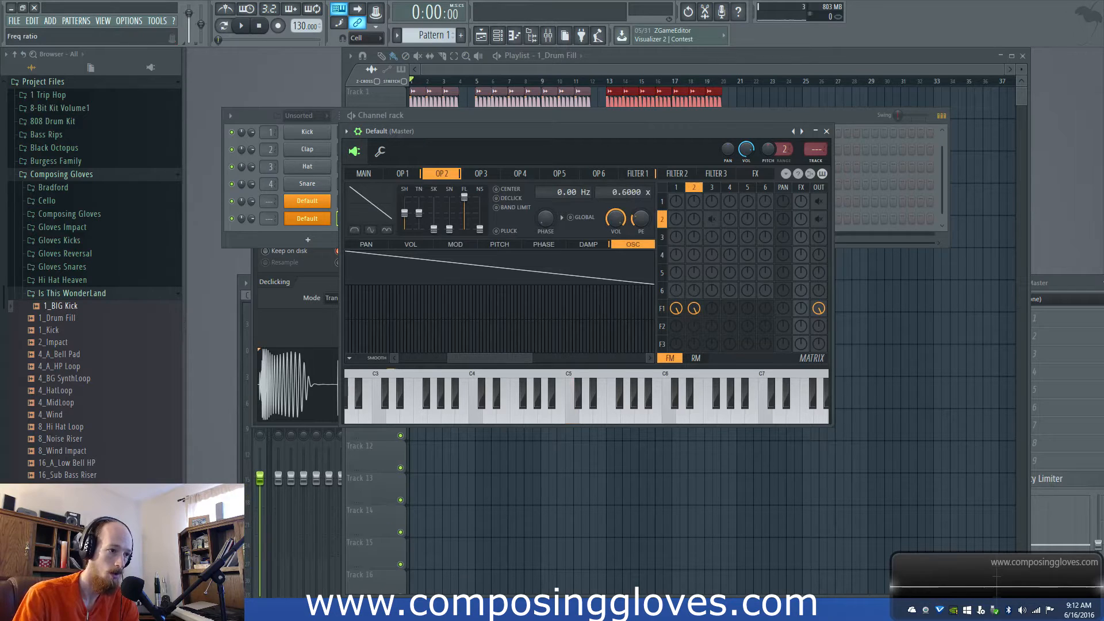
# Step: Set operator 2's frequency ratio to 0.5000 and reactivate operator 3's frequency modulation of it at about -35%
pyautogui.moveTo(625, 193); pyautogui.dragTo(625, 197)
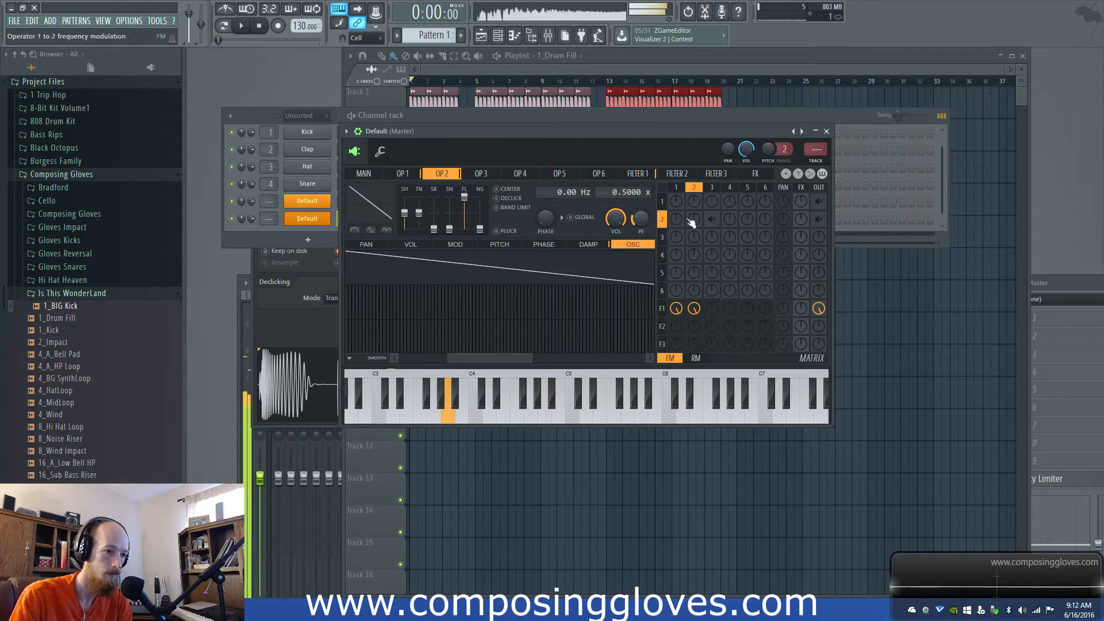
pyautogui.moveTo(712, 218); pyautogui.dragTo(711, 229)
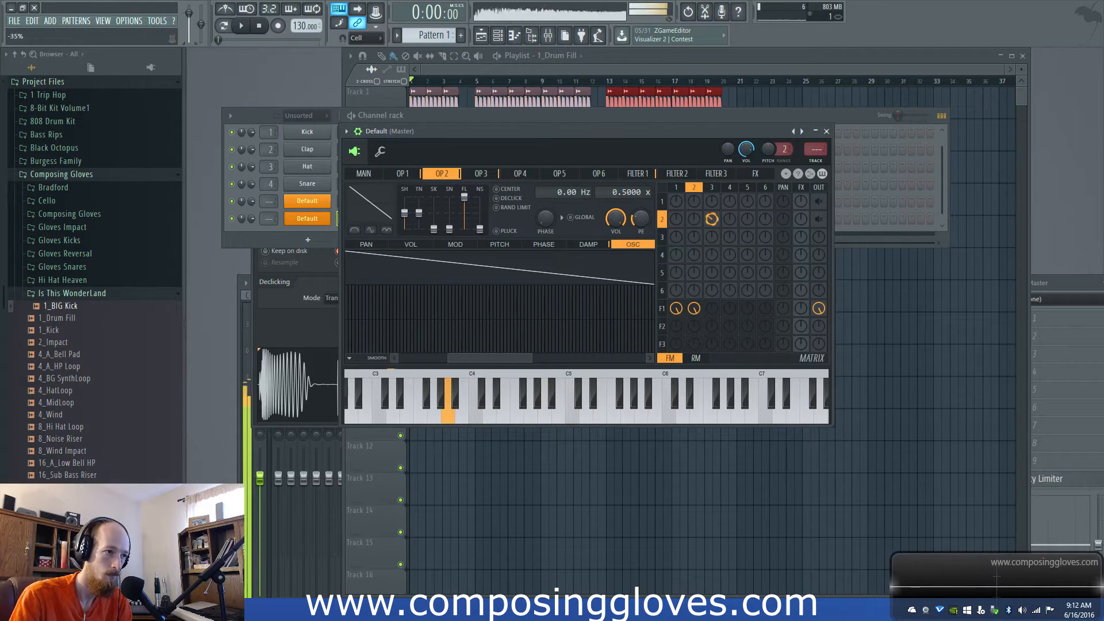
# Step: Set operator 3's frequency ratio to 1.0000 and morph its sine waveform into a triangle
pyautogui.click(712, 188)
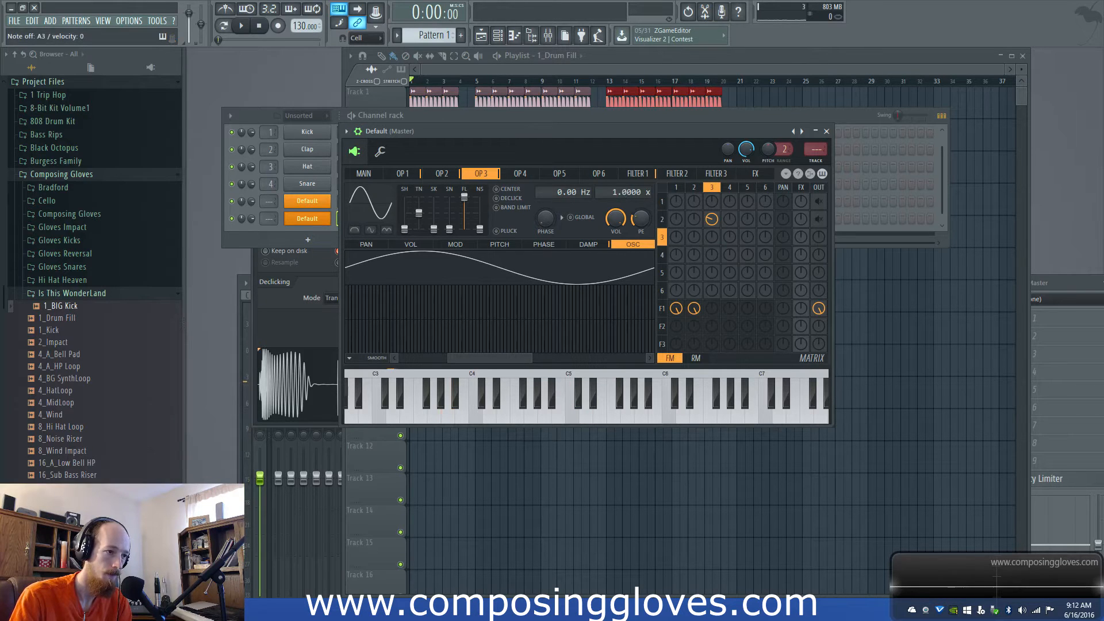
pyautogui.moveTo(405, 229); pyautogui.dragTo(408, 225)
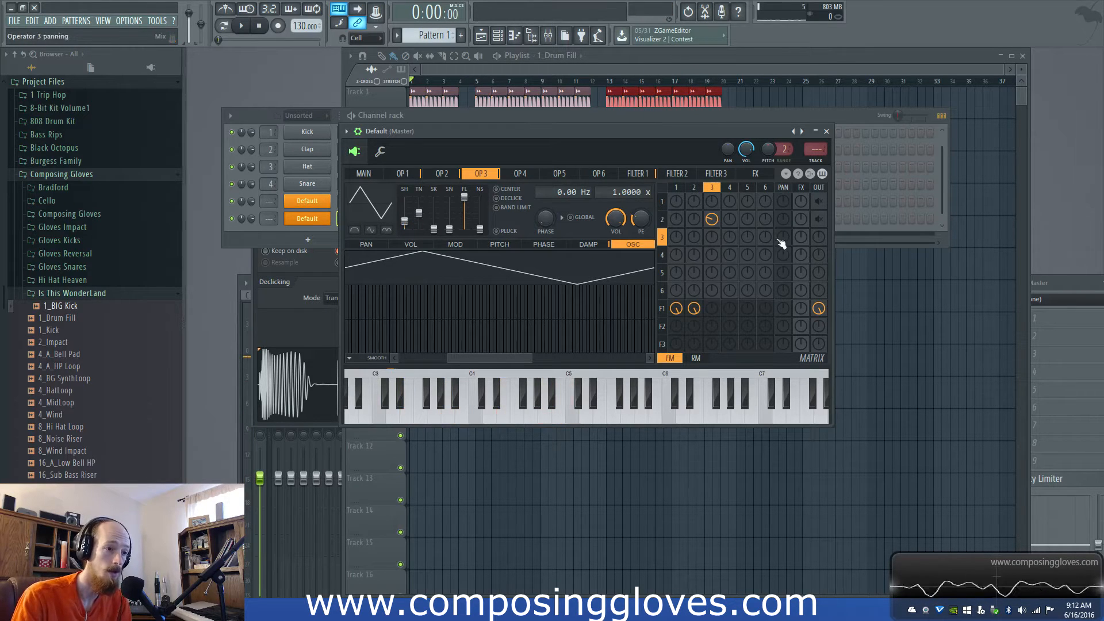
# Step: Send filter 1 to the effects section, enable the reverb, and play test notes
pyautogui.click(756, 173)
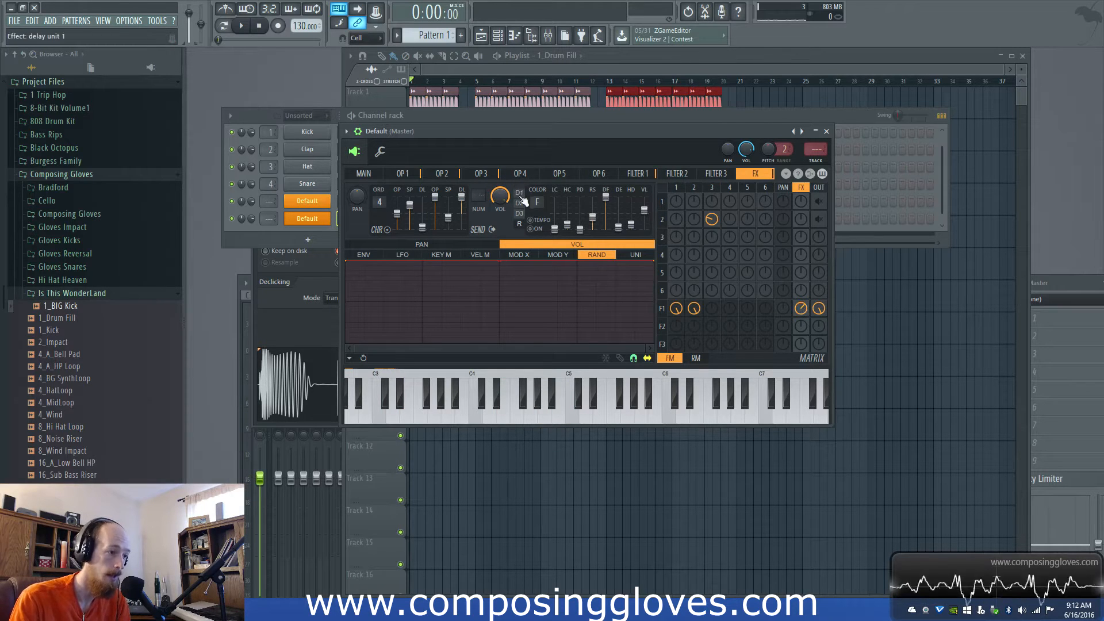
pyautogui.press('n')
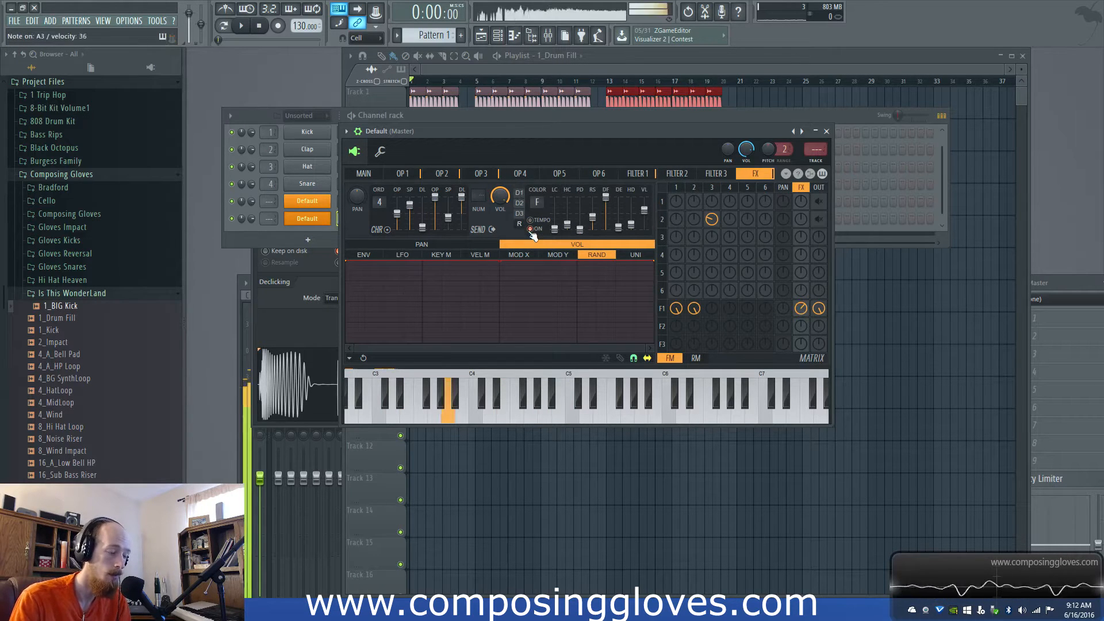
pyautogui.press('n')
pyautogui.press('n')
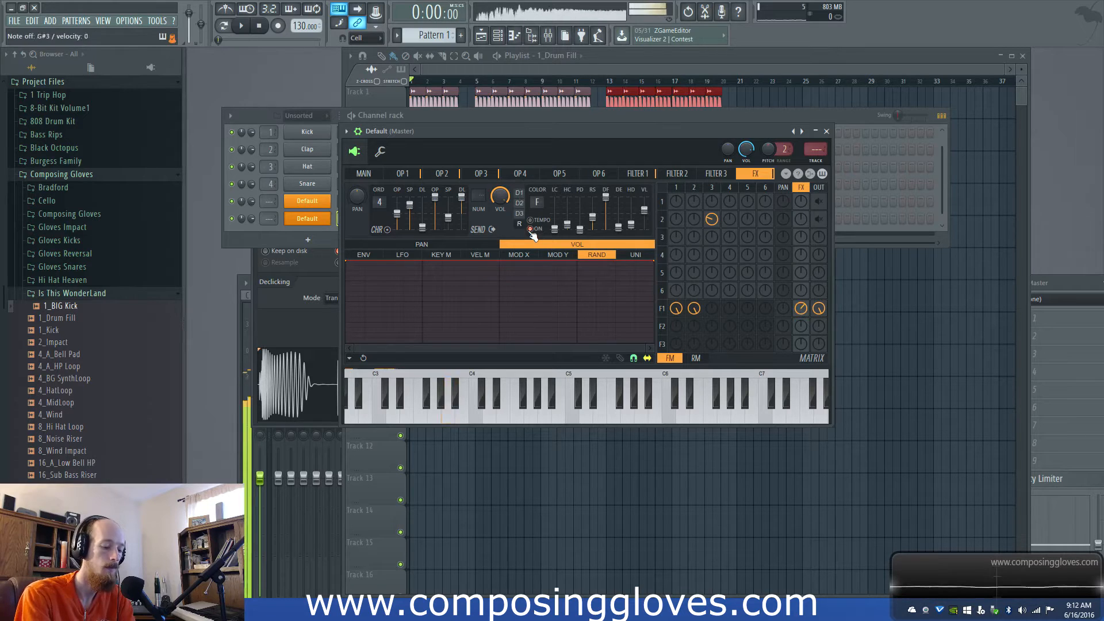
pyautogui.press('c')
# Step: Set the main unison order to 1 and play low test notes to audition the patch
pyautogui.click(379, 175)
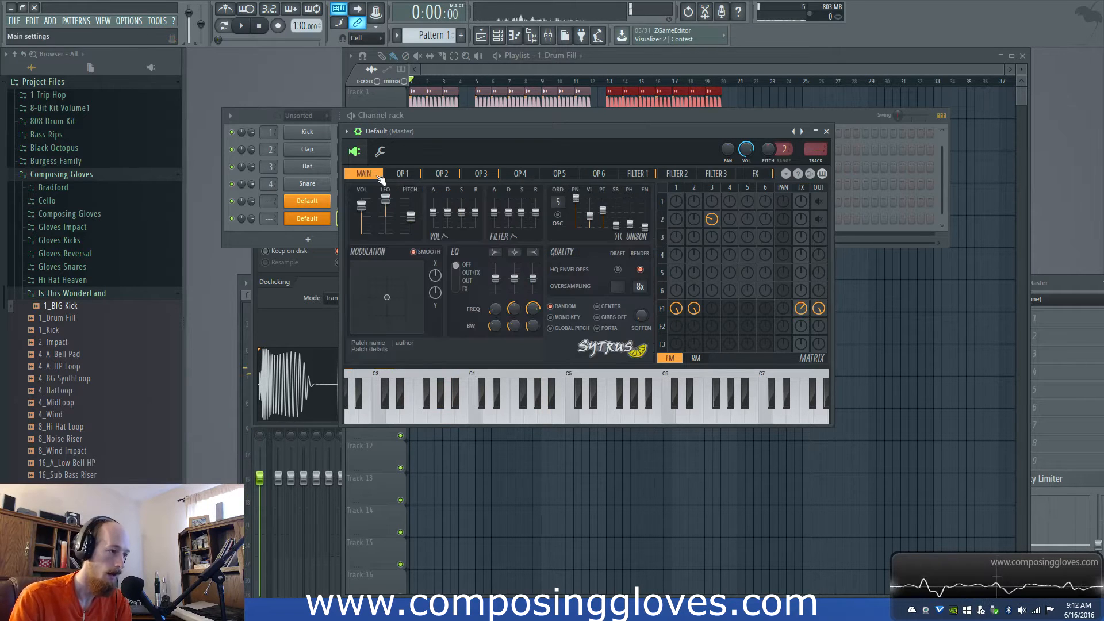
pyautogui.press('n')
pyautogui.press('r')
pyautogui.press('c')
pyautogui.press('e')
pyautogui.press('c')
pyautogui.press('r')
pyautogui.press('e')
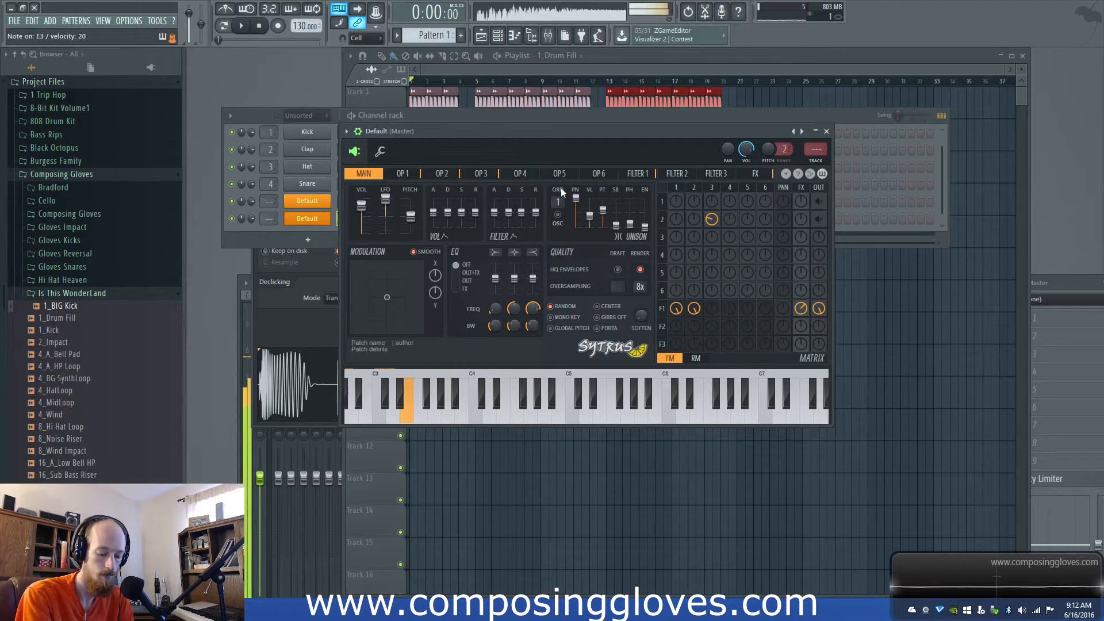
# Step: Add a new Sytrus instrument to the channel rack
pyautogui.click(637, 173)
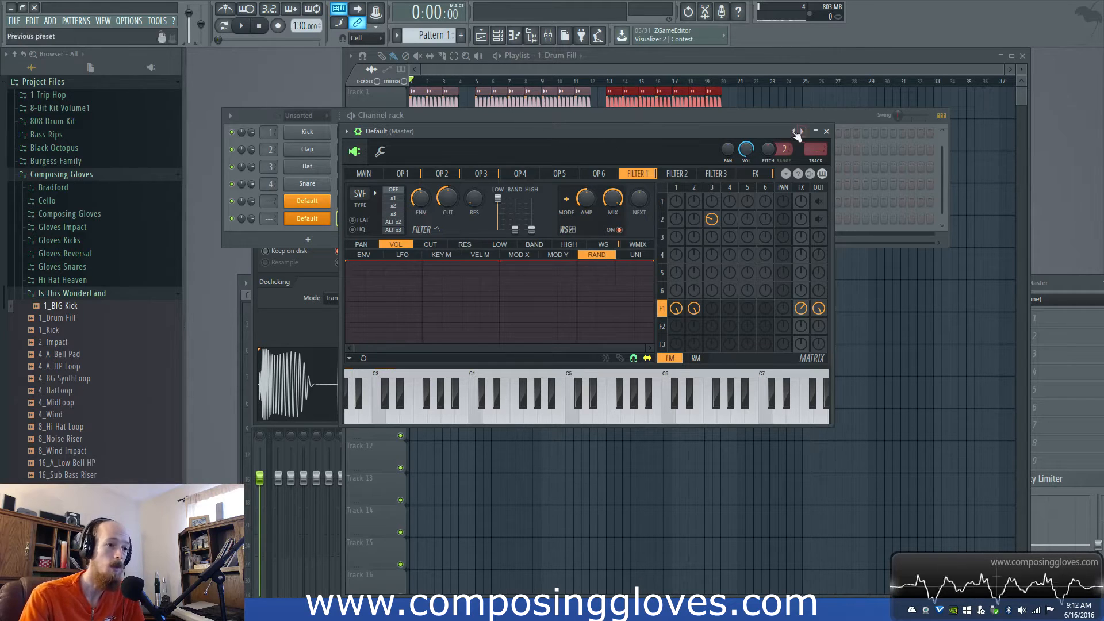
pyautogui.click(308, 239)
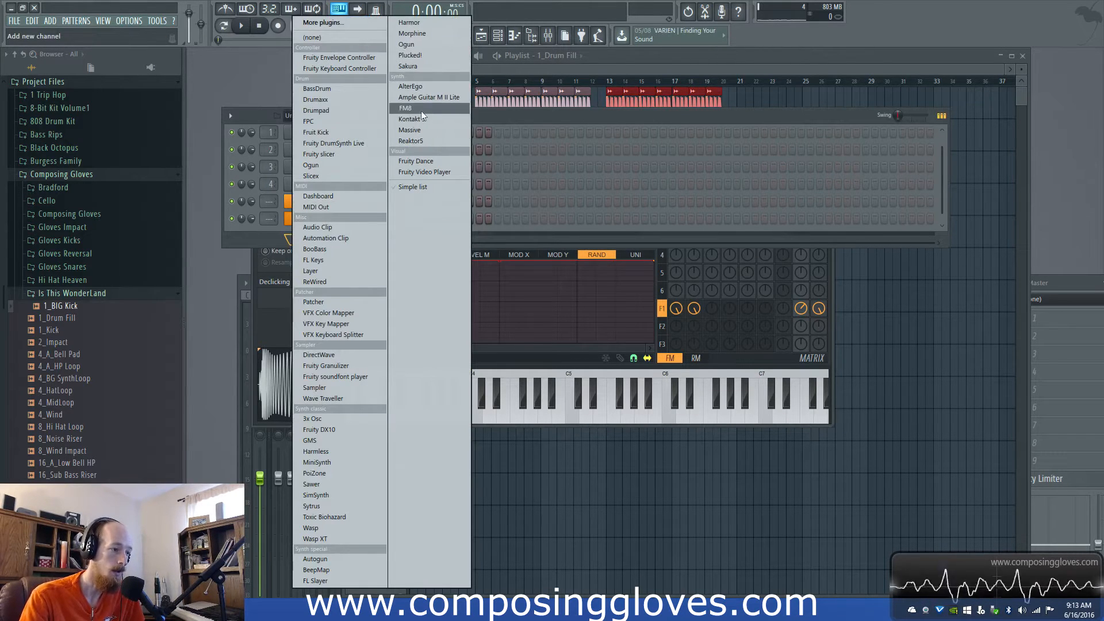
pyautogui.click(339, 509)
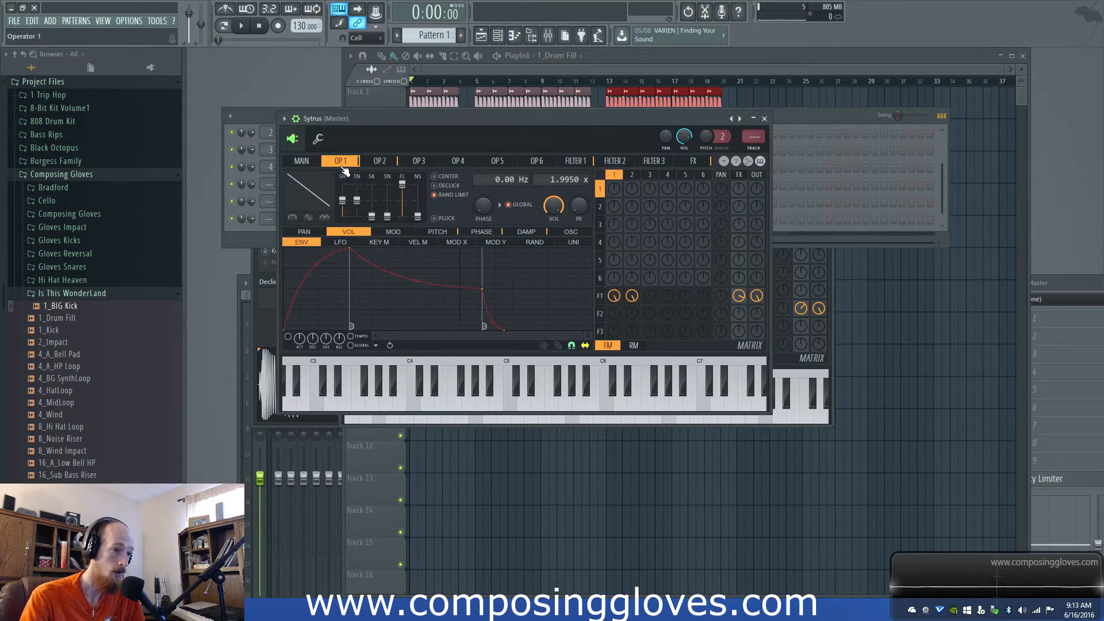
# Step: Look through the new Sytrus patch's operators and main settings, and load the Default preset in its place
pyautogui.click(391, 163)
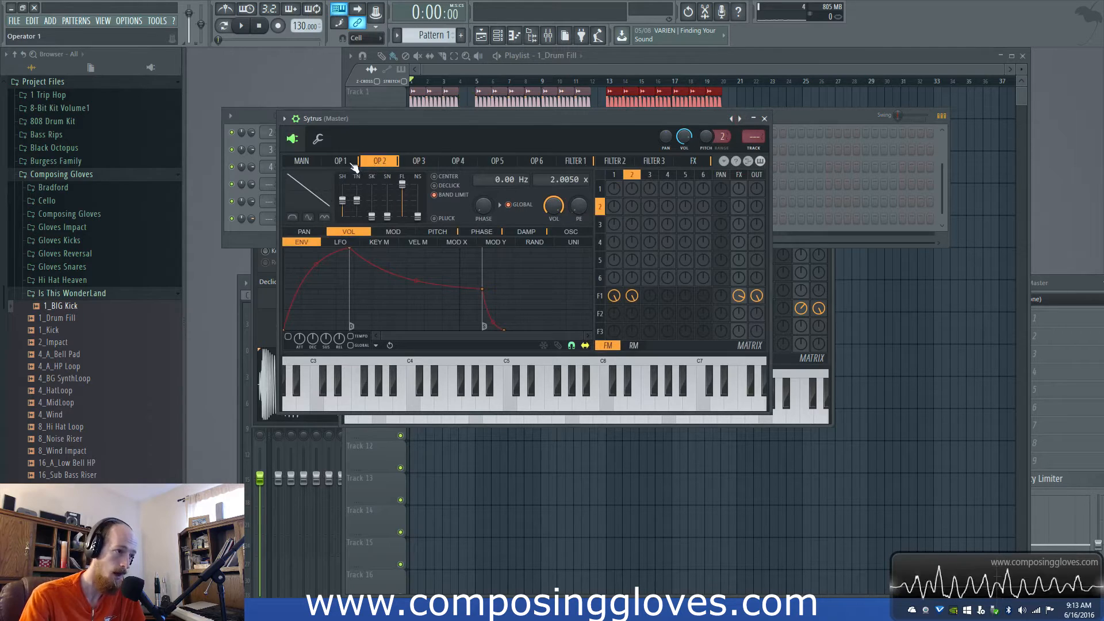
pyautogui.click(412, 163)
pyautogui.click(392, 163)
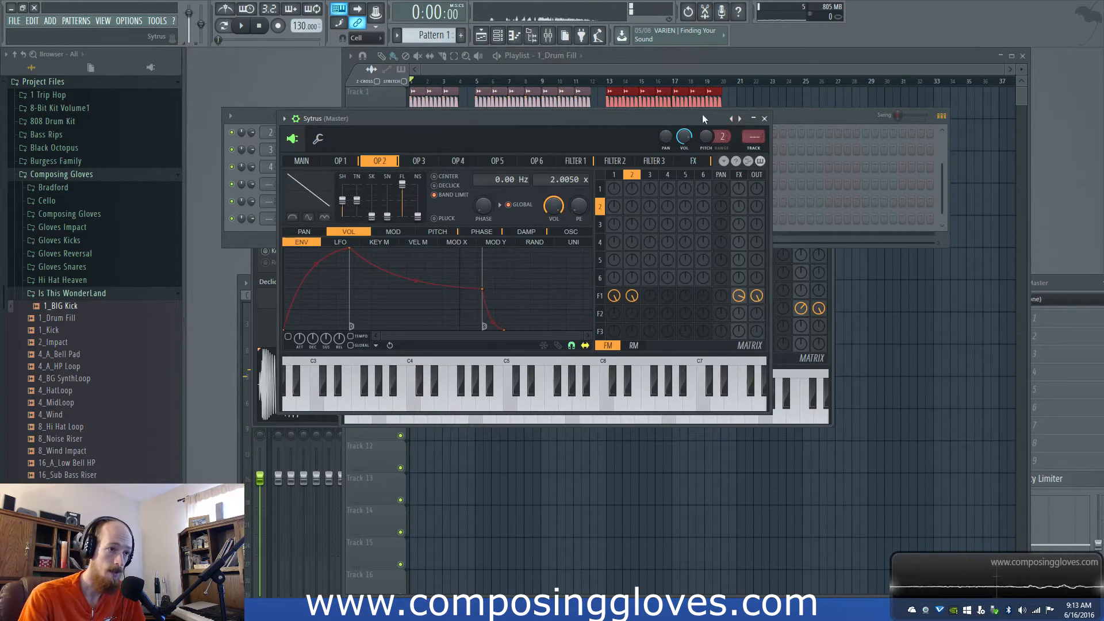
pyautogui.click(302, 161)
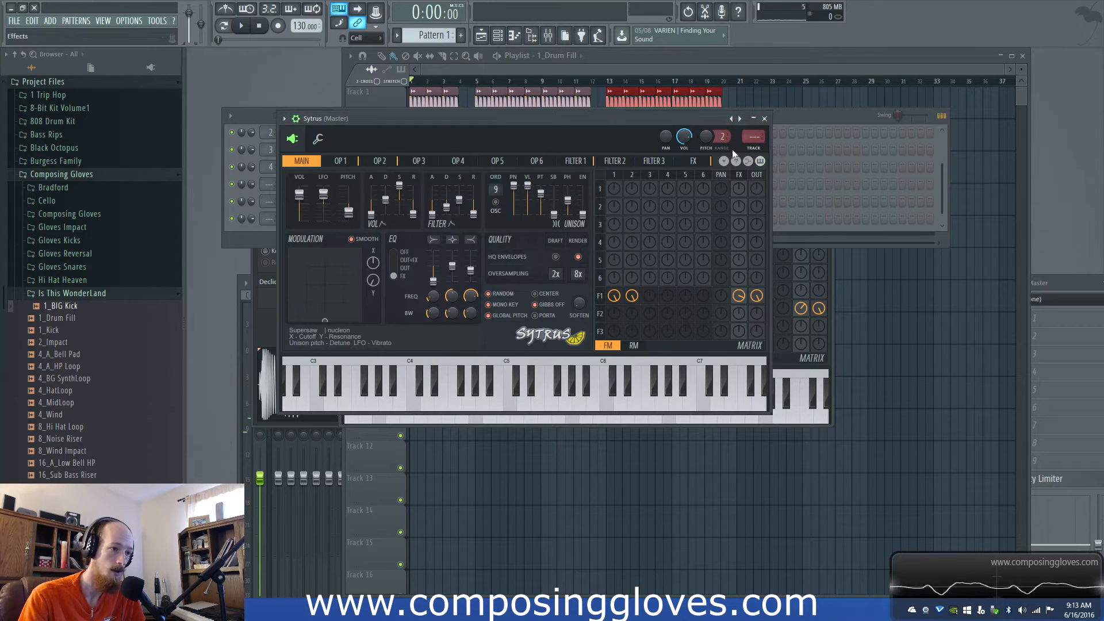
pyautogui.rightClick(730, 119)
pyautogui.click(767, 401)
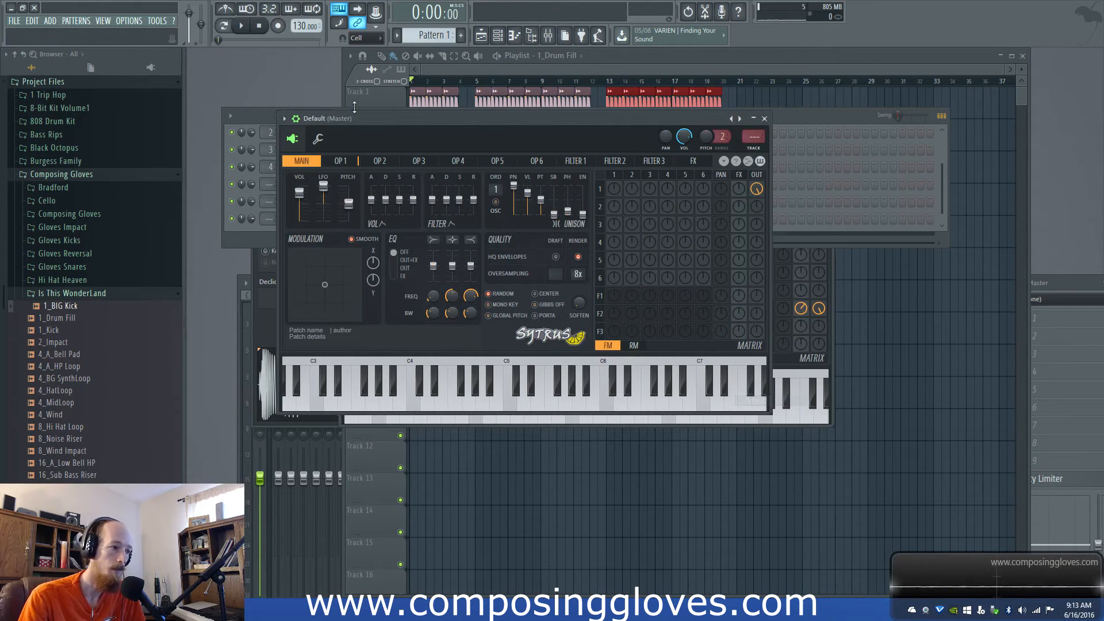
# Step: Set operator 1's waveform to a saw and convert the shape to sine harmonics
pyautogui.click(336, 164)
pyautogui.click(325, 207)
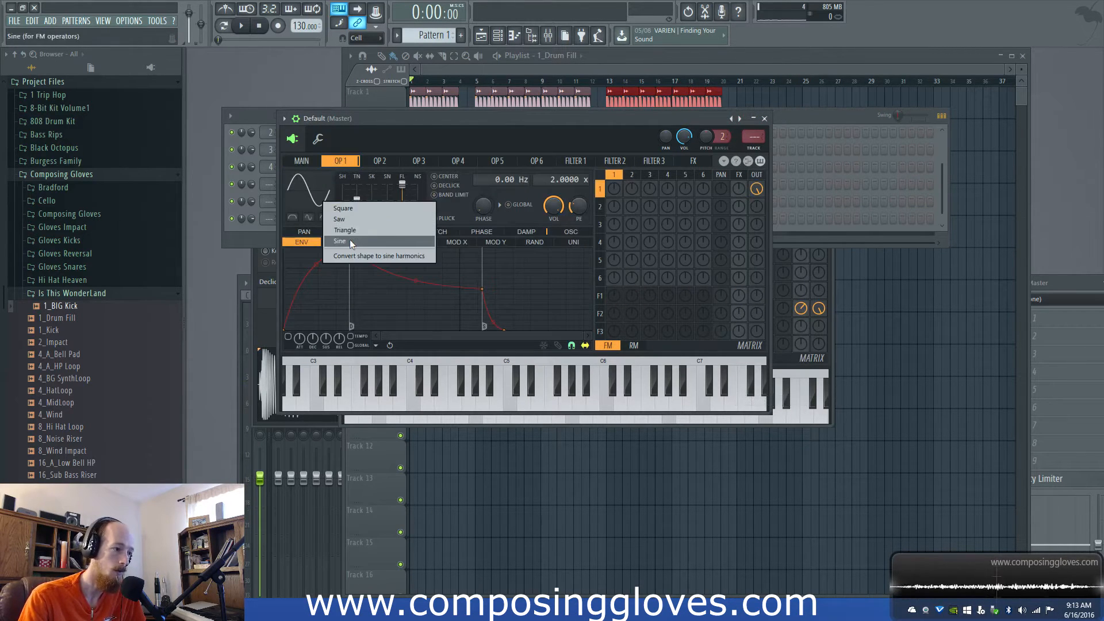
pyautogui.click(349, 224)
pyautogui.click(316, 195)
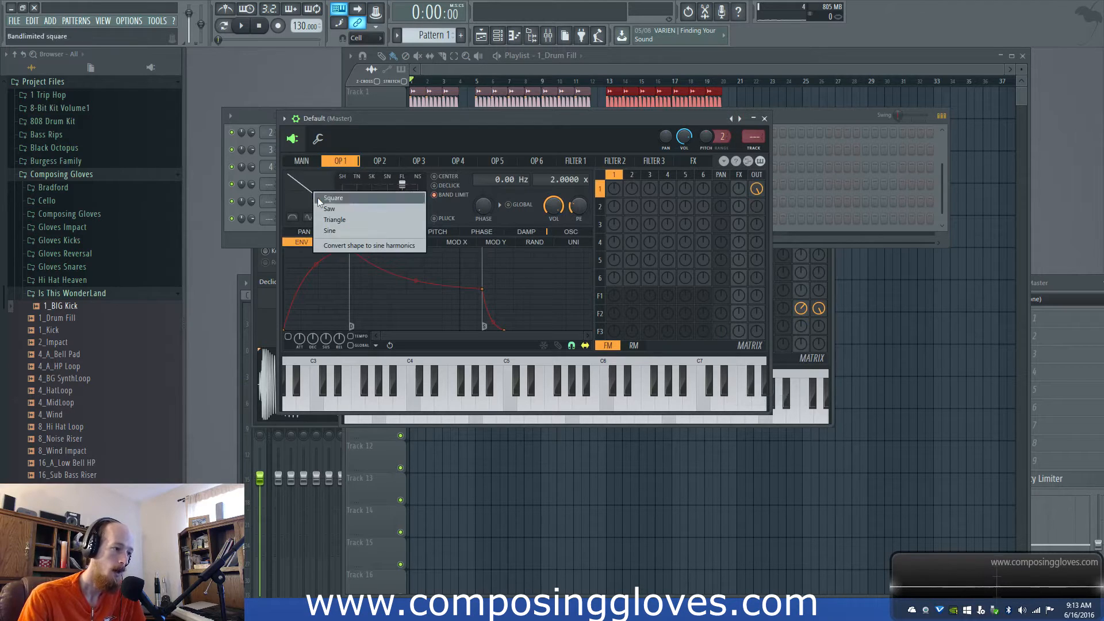
pyautogui.click(378, 246)
# Step: Randomize the phases of operator 1's harmonics and inspect the whole harmonic range
pyautogui.click(287, 345)
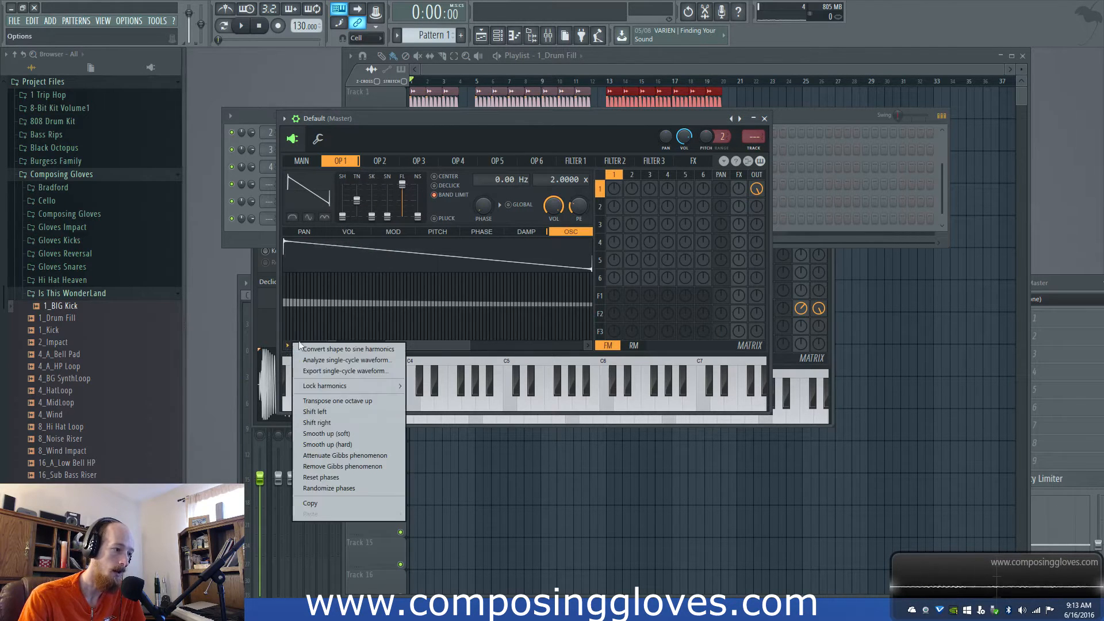
pyautogui.click(389, 488)
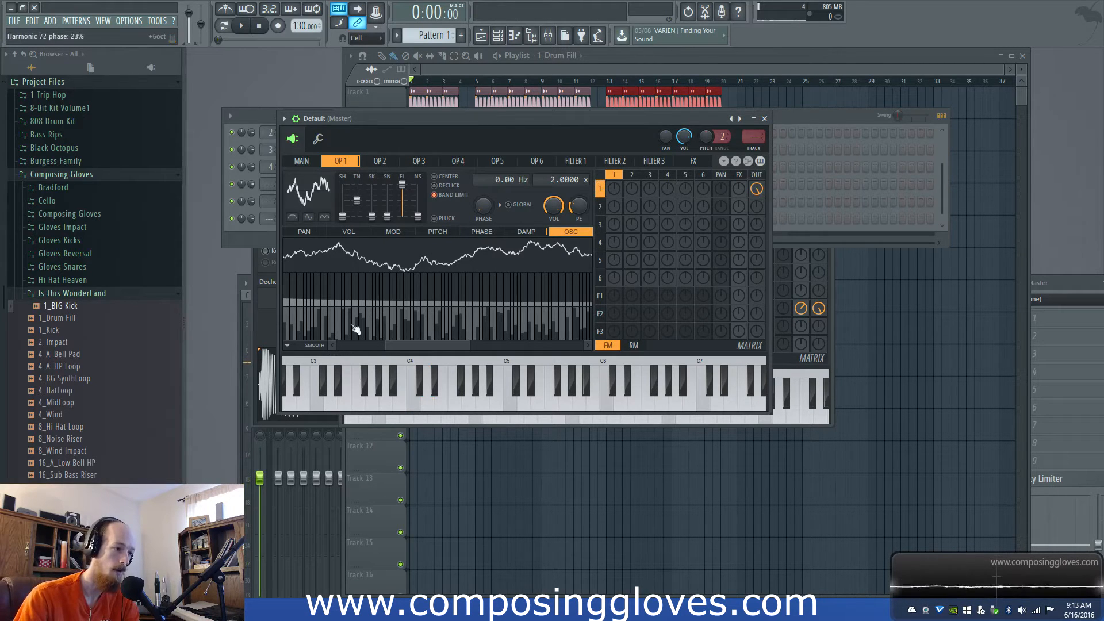
pyautogui.moveTo(387, 346); pyautogui.dragTo(299, 345)
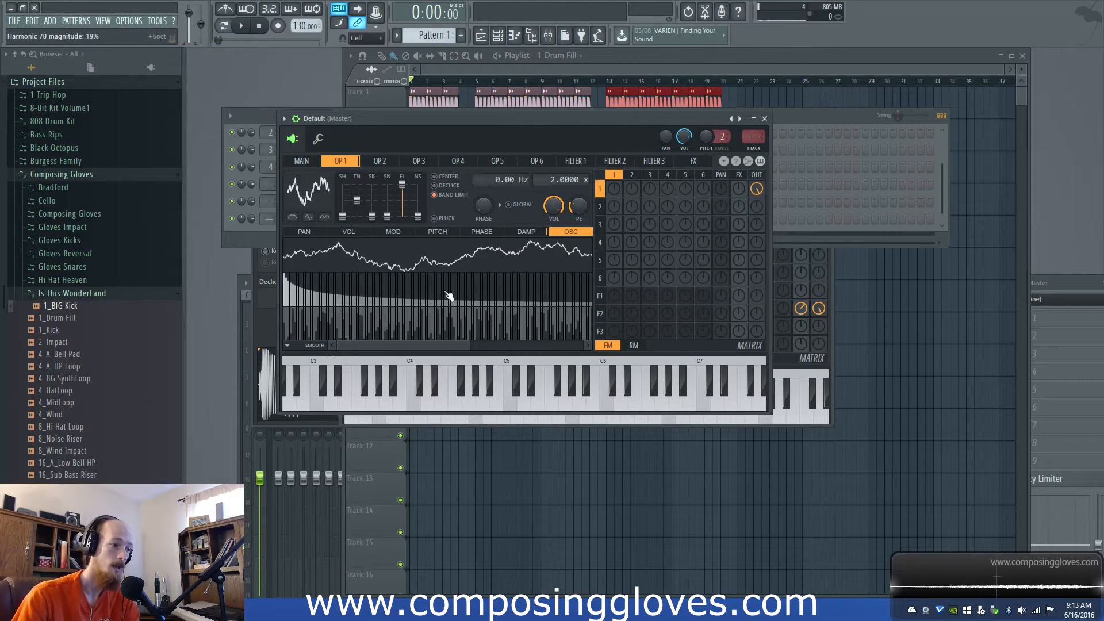
pyautogui.moveTo(468, 347); pyautogui.dragTo(586, 346)
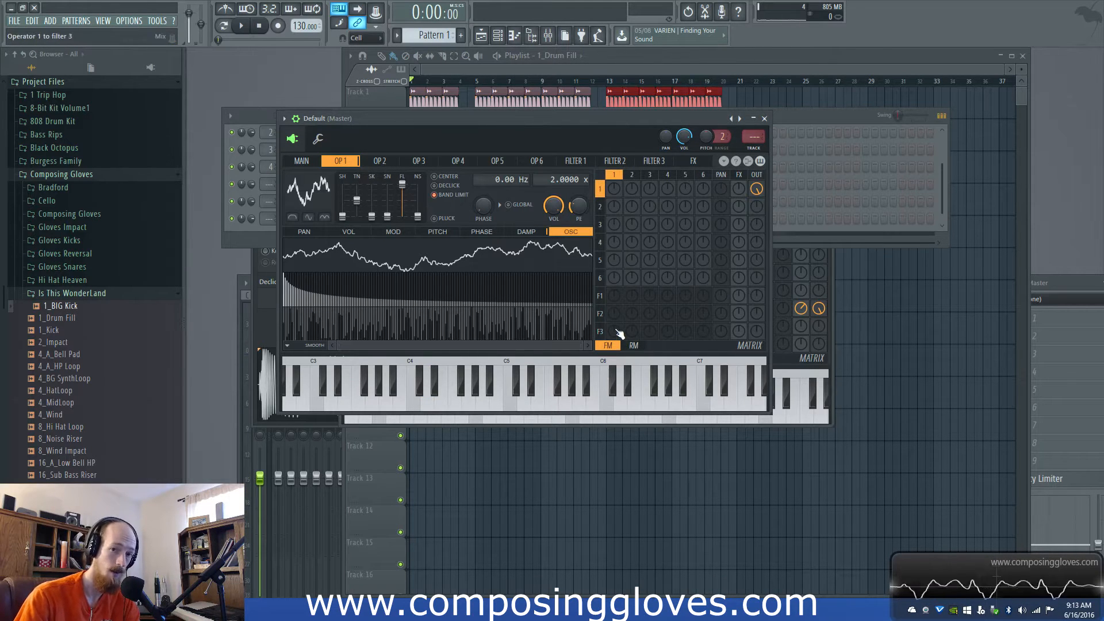
# Step: Apply frequency modulation from operator 2 to operator 1 and route operator 2 into filter 1
pyautogui.moveTo(616, 189); pyautogui.dragTo(633, 177)
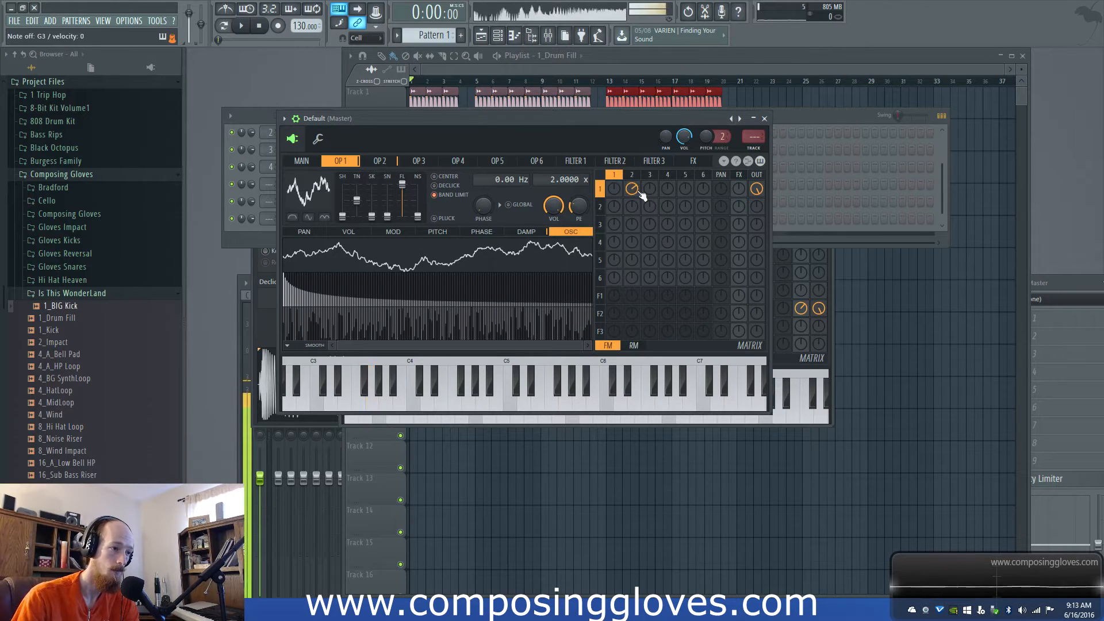
pyautogui.click(634, 175)
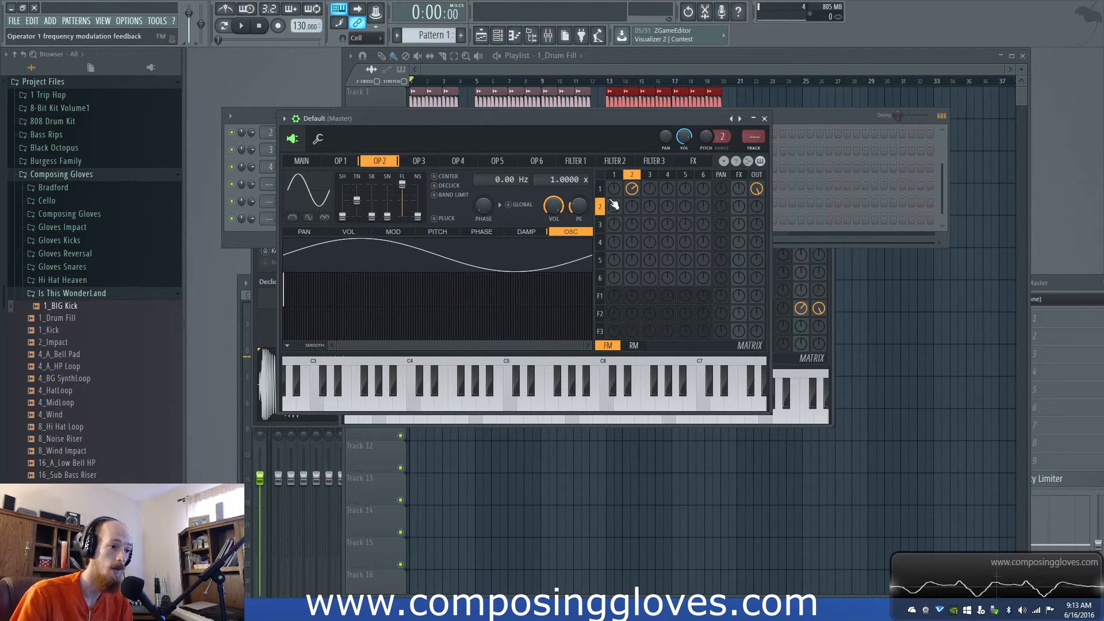
pyautogui.click(631, 296)
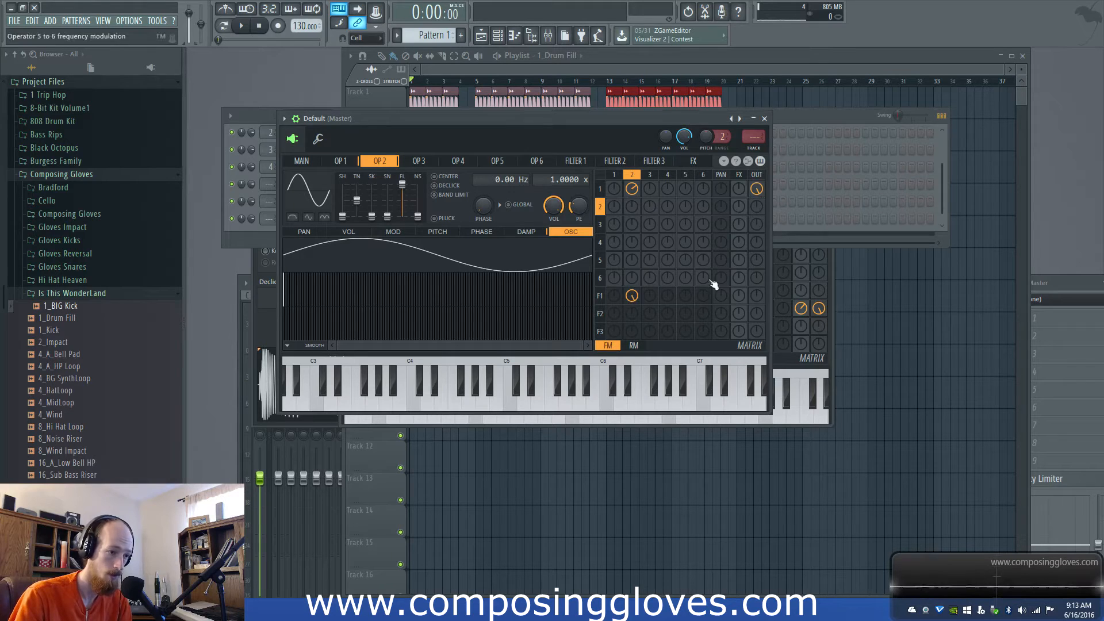
# Step: Send filter 1 to the output and enable its waveshaper
pyautogui.click(599, 295)
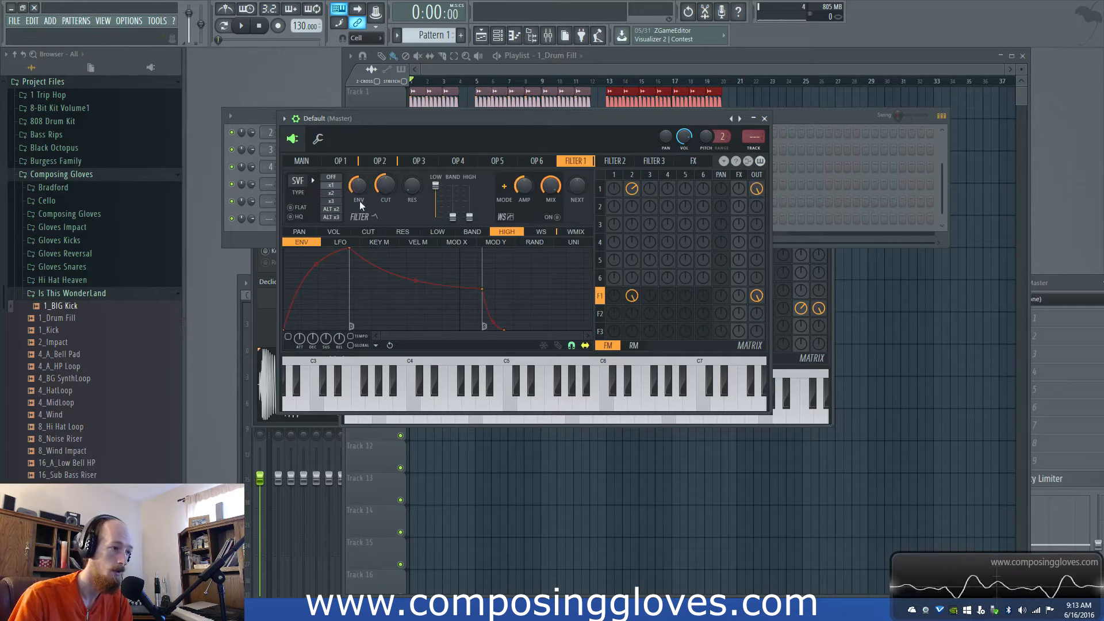
pyautogui.click(555, 217)
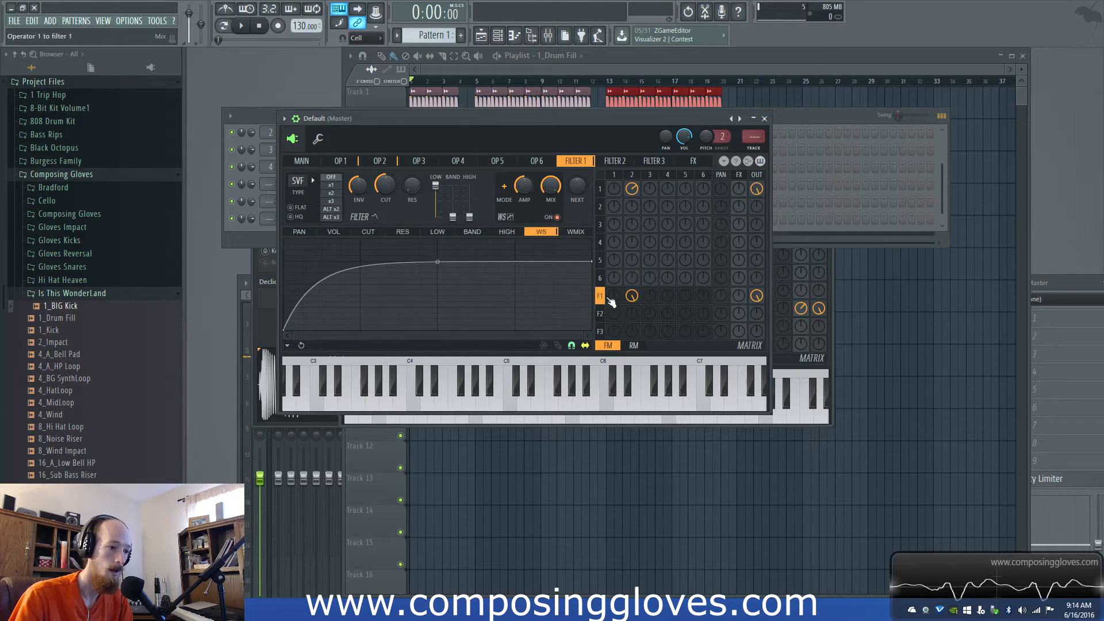
# Step: Route operator 1 only through filter 2 to the output and add an early peak to filter 2's waveshaper curve
pyautogui.click(601, 313)
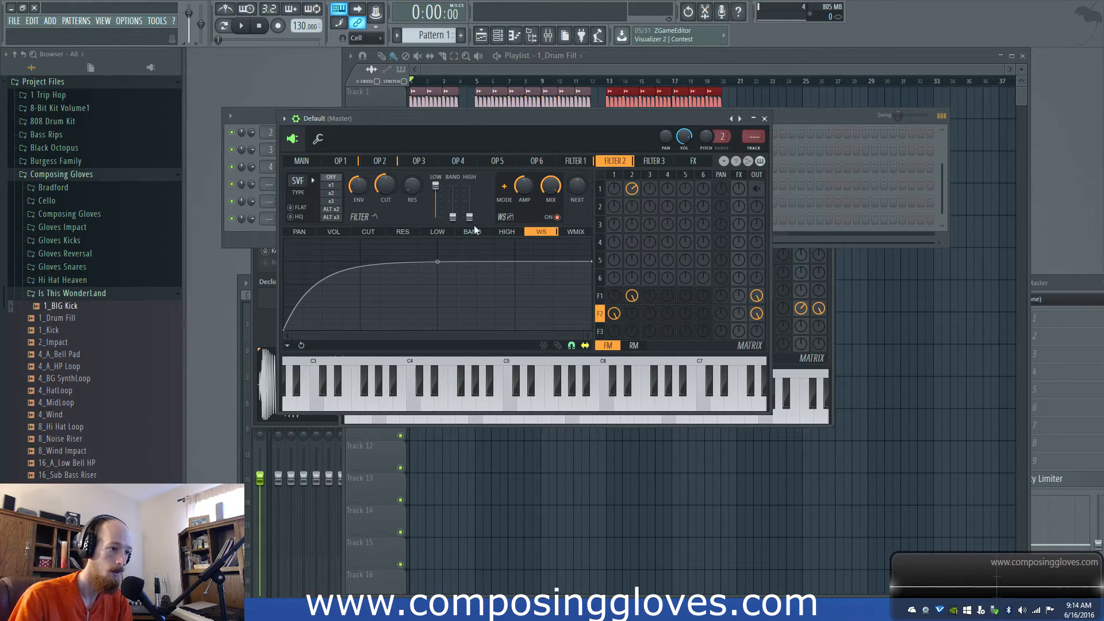
pyautogui.rightClick(309, 267)
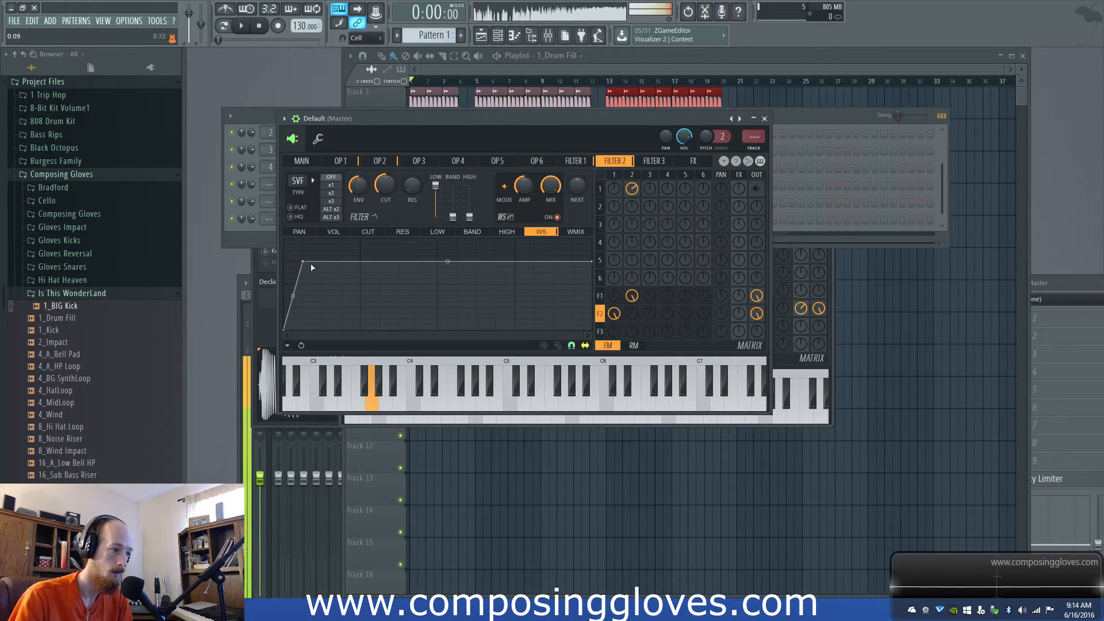
# Step: Compare filter 1 with filter 2 and set filter 2's cutoff to 98%
pyautogui.click(600, 297)
pyautogui.click(599, 314)
pyautogui.click(600, 297)
pyautogui.click(600, 314)
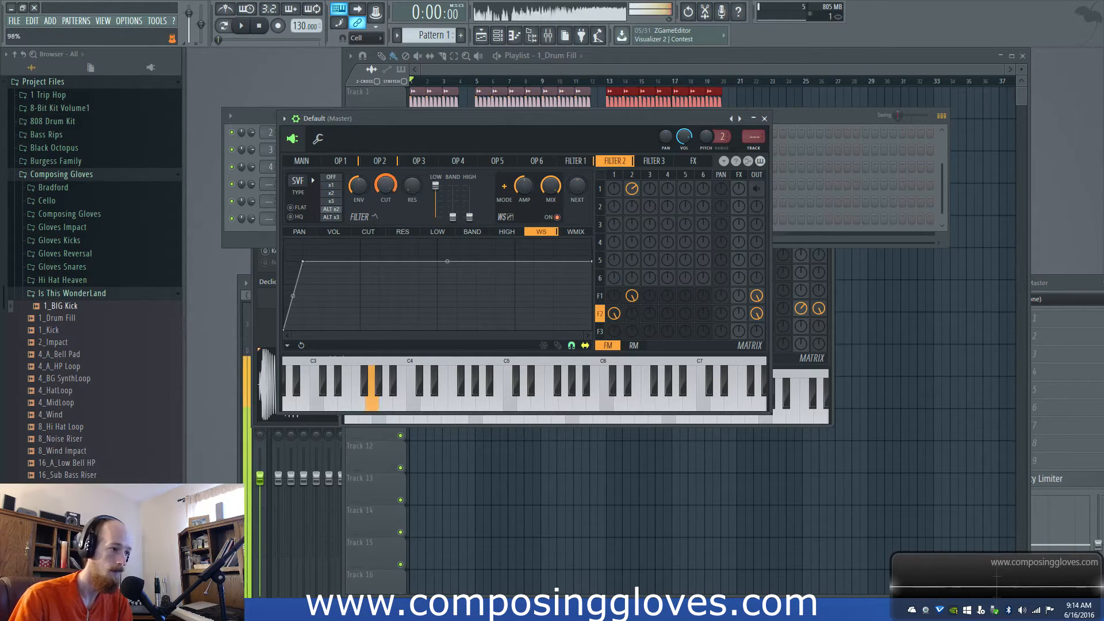
pyautogui.click(599, 296)
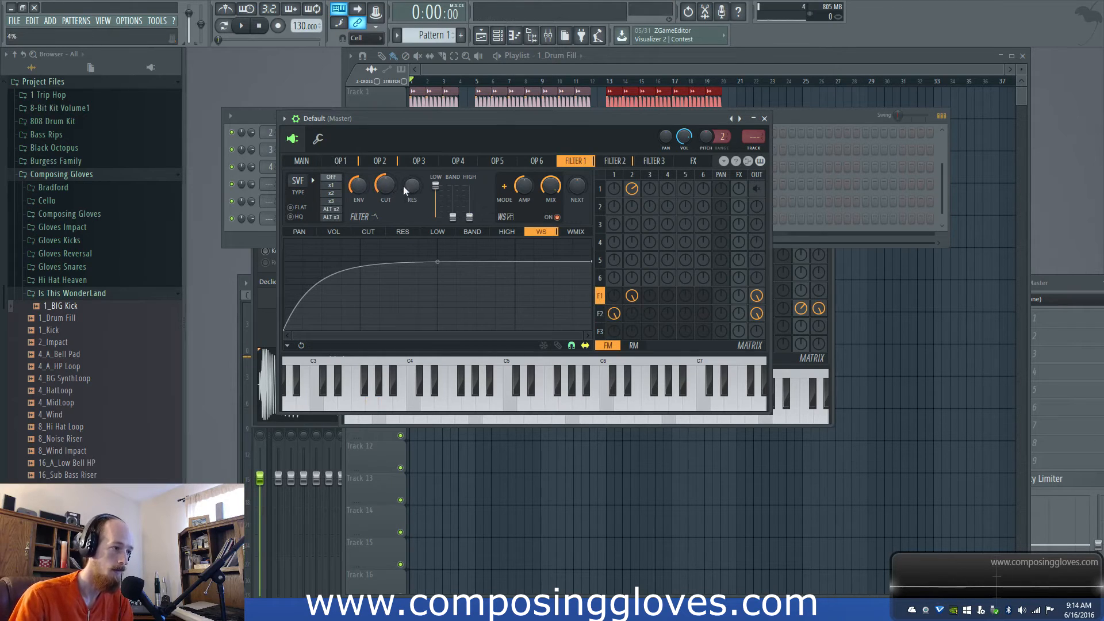
pyautogui.click(439, 232)
pyautogui.click(404, 232)
pyautogui.click(369, 232)
# Step: Set the unison order to 2 and lower the unison panning and unison pitch amounts
pyautogui.click(299, 161)
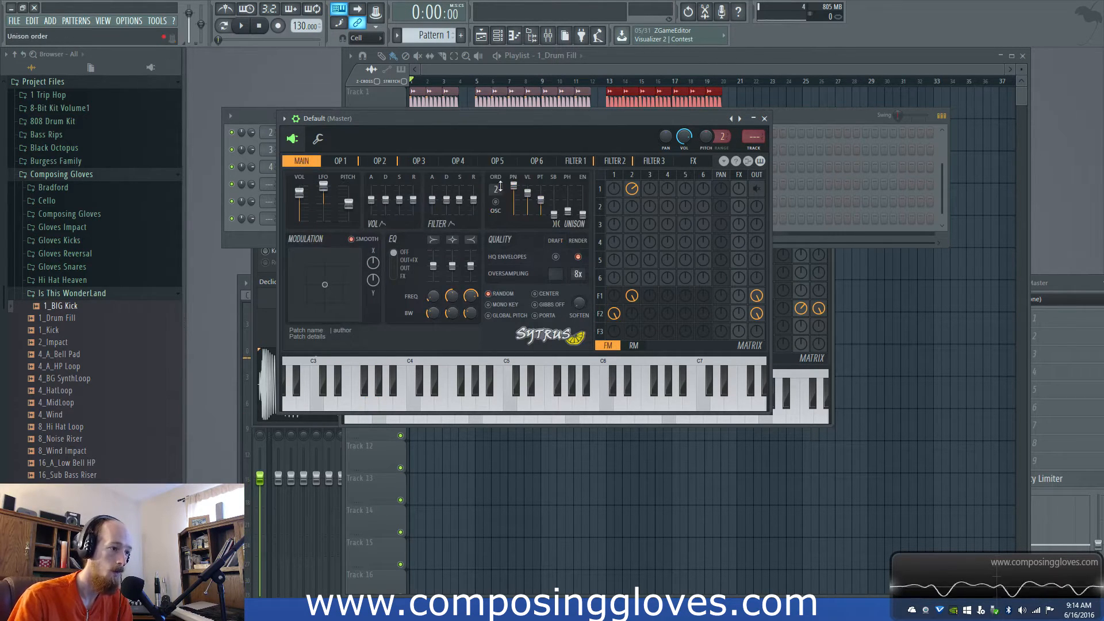
pyautogui.moveTo(514, 186); pyautogui.dragTo(540, 209)
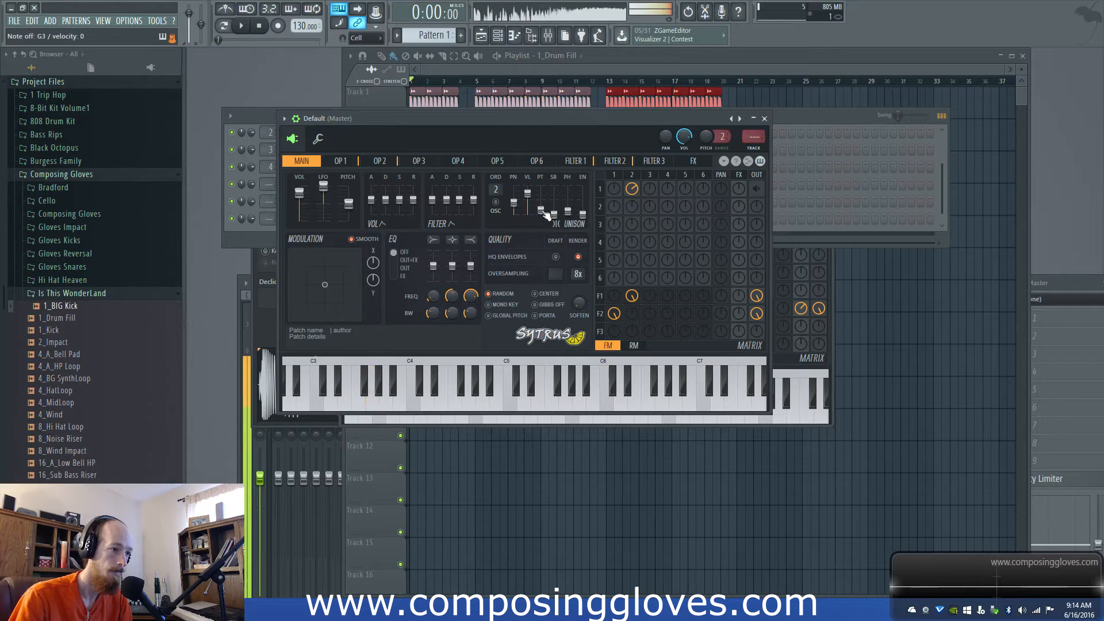
pyautogui.rightClick(541, 211)
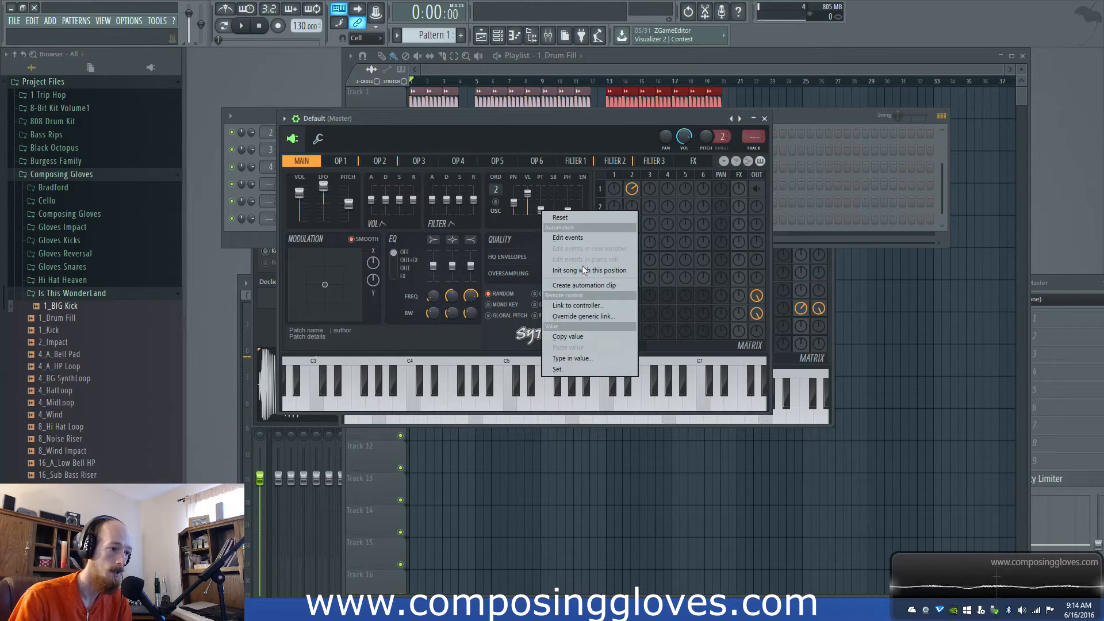
pyautogui.click(516, 117)
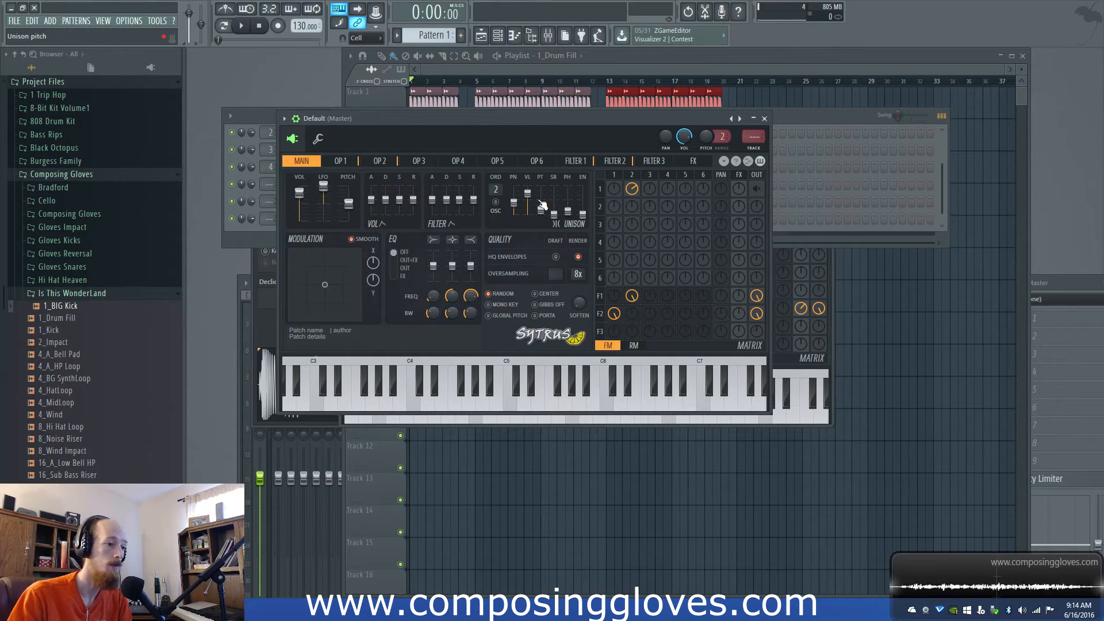
# Step: Compare the cutoff envelope and filter settings of filters 1 and 2
pyautogui.click(575, 161)
pyautogui.click(614, 161)
pyautogui.click(654, 161)
pyautogui.click(622, 164)
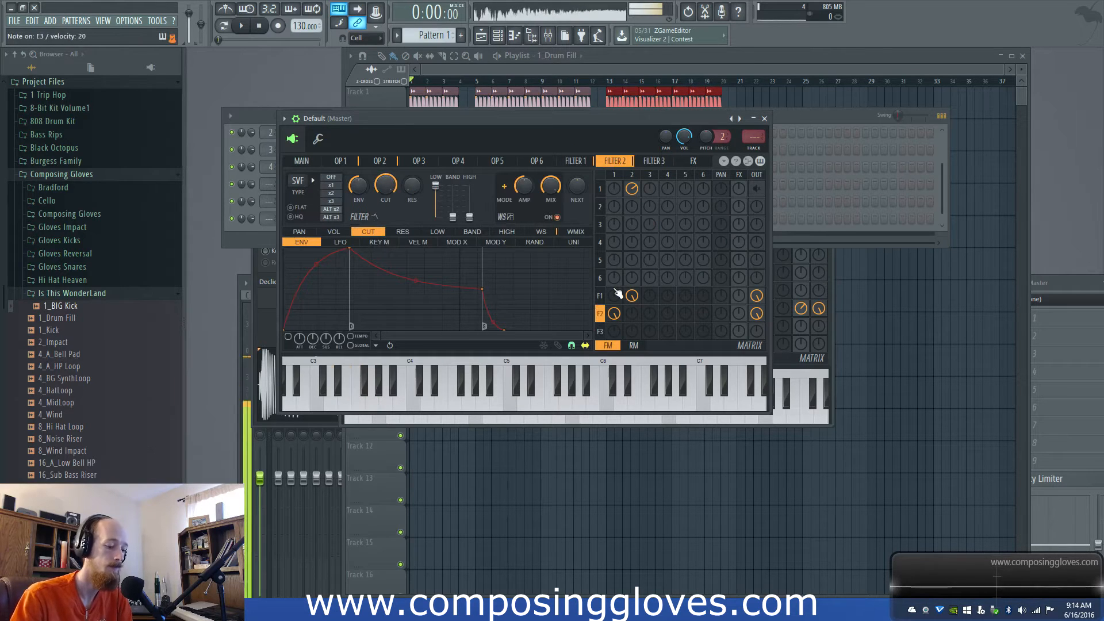
pyautogui.click(600, 296)
pyautogui.click(601, 314)
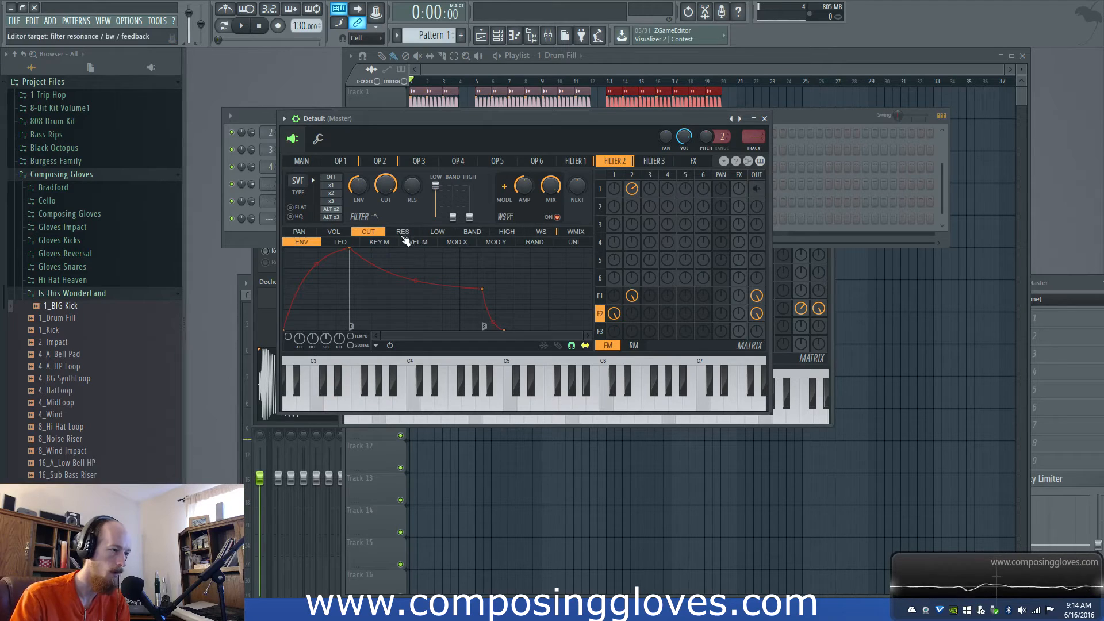
pyautogui.click(604, 297)
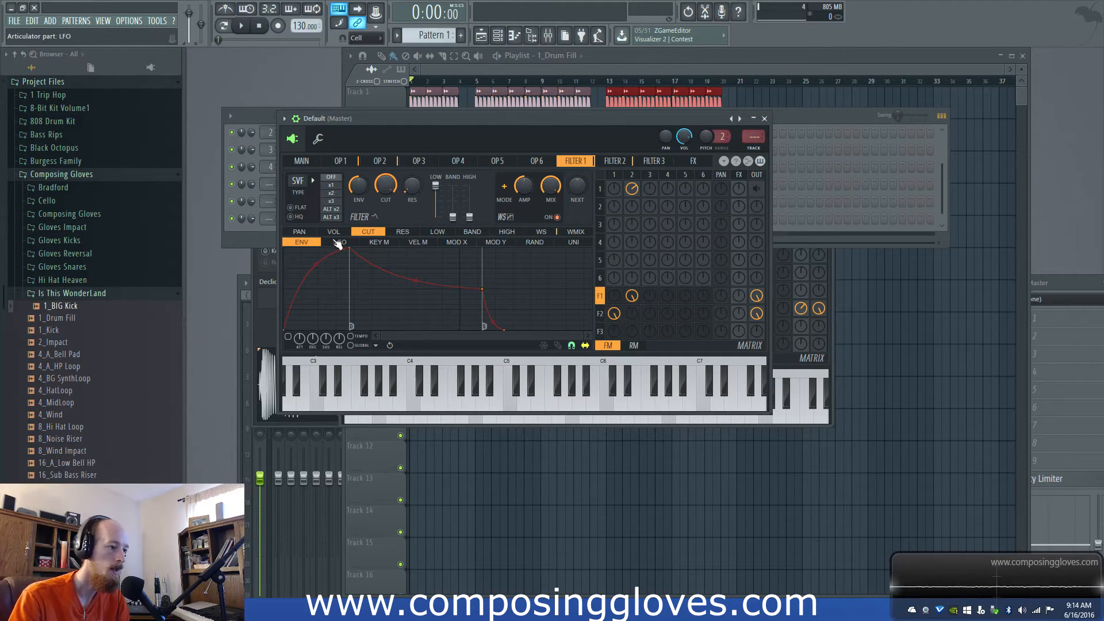
pyautogui.click(302, 161)
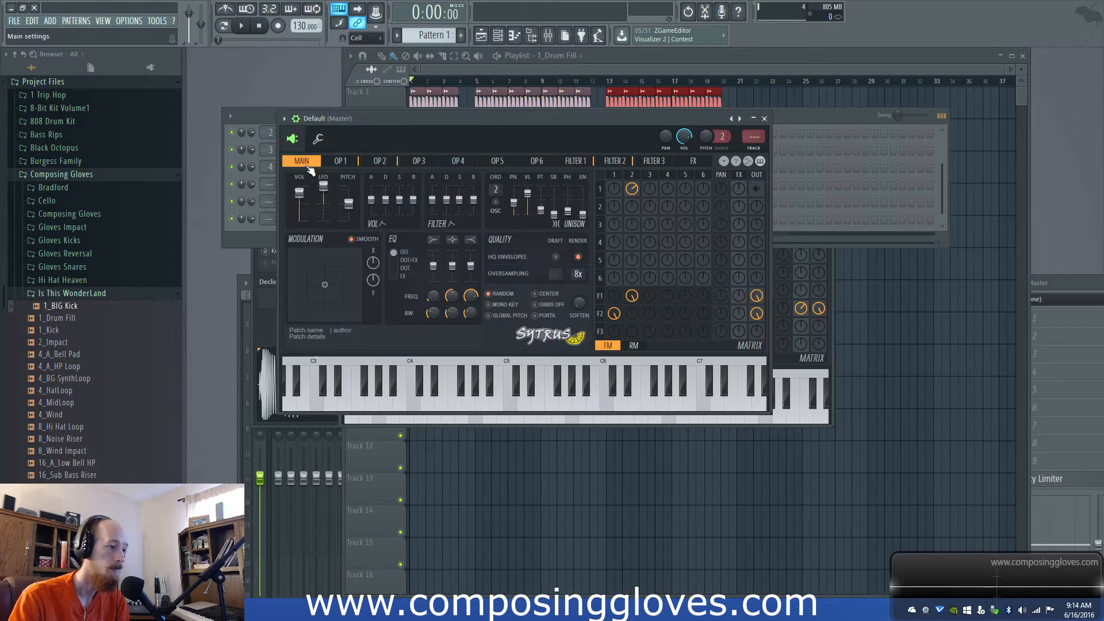
# Step: Set filter 1's type to LP and shape its cutoff Modulation X curve as a straight ramp from minimum to maximum
pyautogui.click(591, 163)
pyautogui.click(607, 164)
pyautogui.click(591, 161)
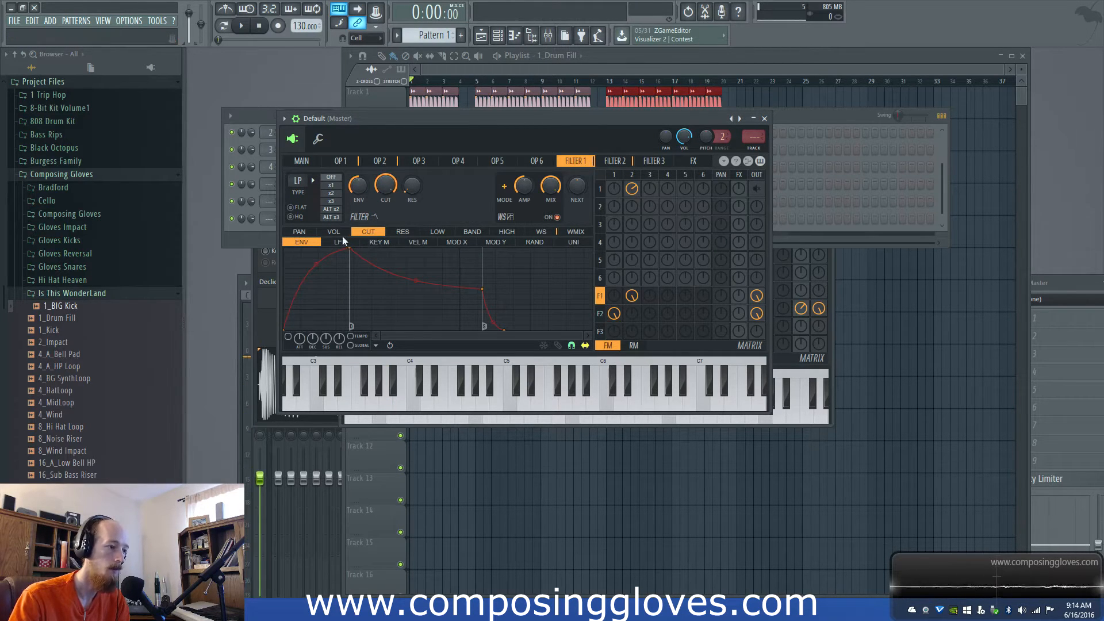
pyautogui.click(428, 242)
pyautogui.click(456, 242)
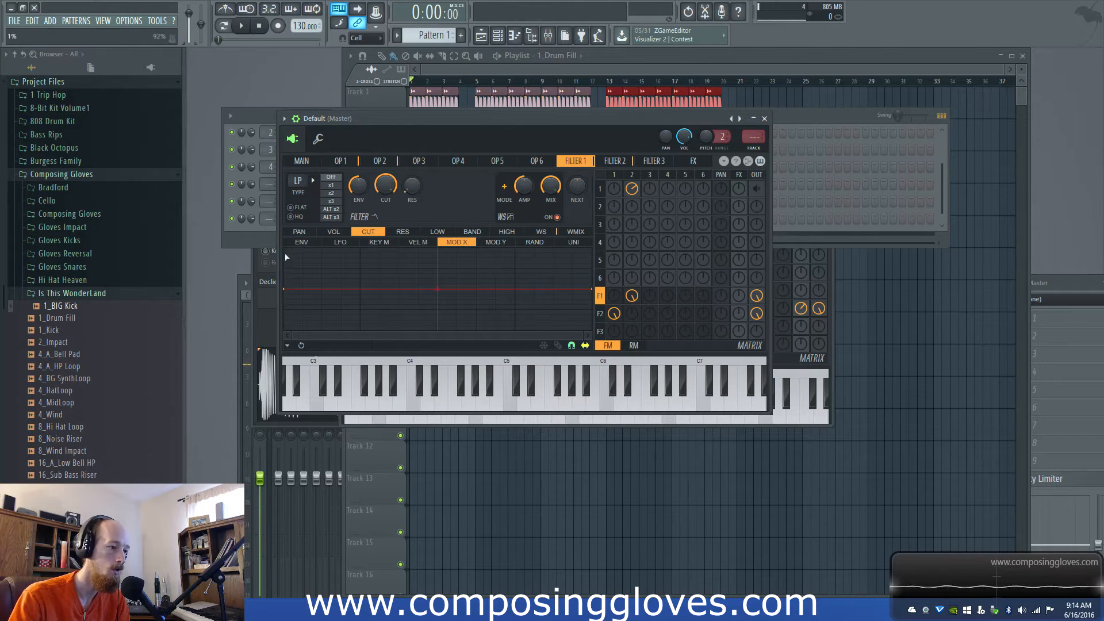
pyautogui.moveTo(288, 292); pyautogui.dragTo(340, 366)
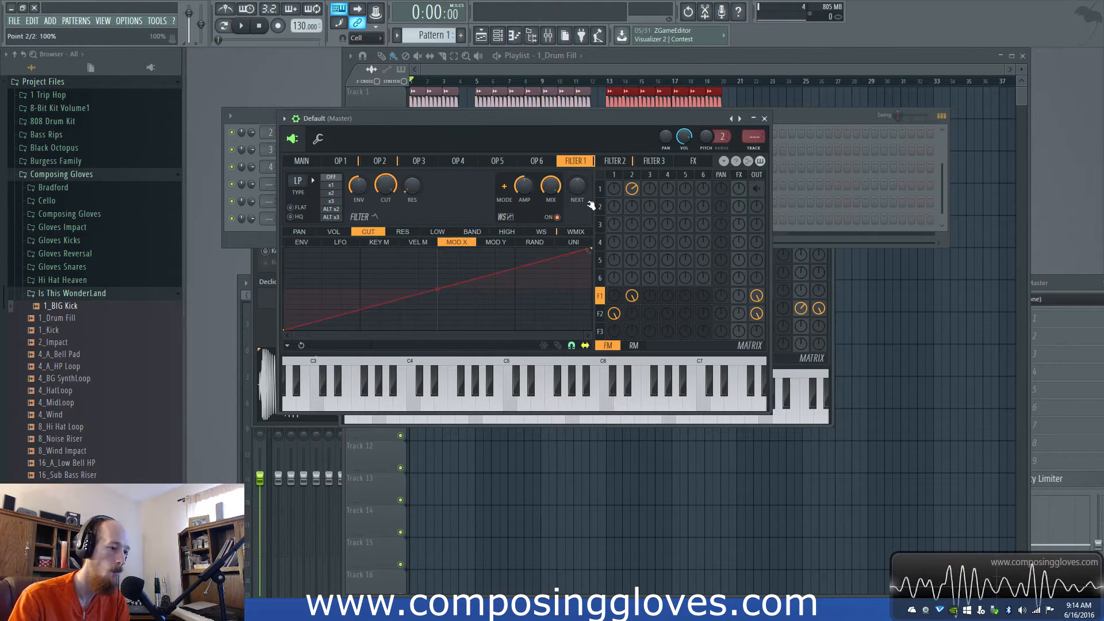
# Step: Lower the start point of filter 2's cutoff Modulation X curve to the minimum and turn down the main Modulation X amount
pyautogui.click(606, 316)
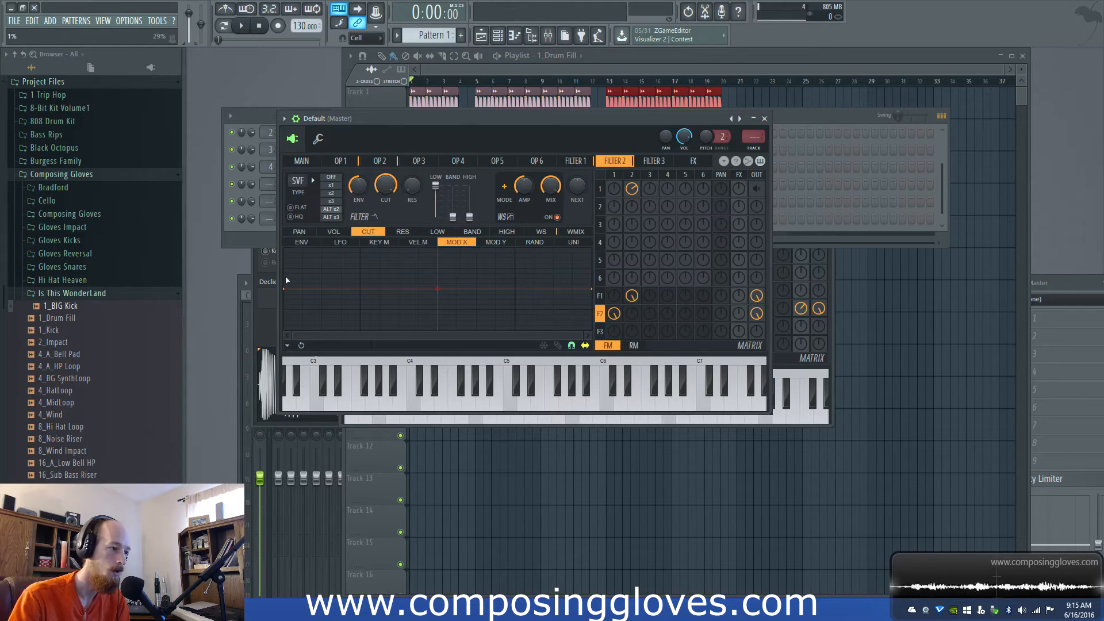
pyautogui.moveTo(286, 292); pyautogui.dragTo(285, 331)
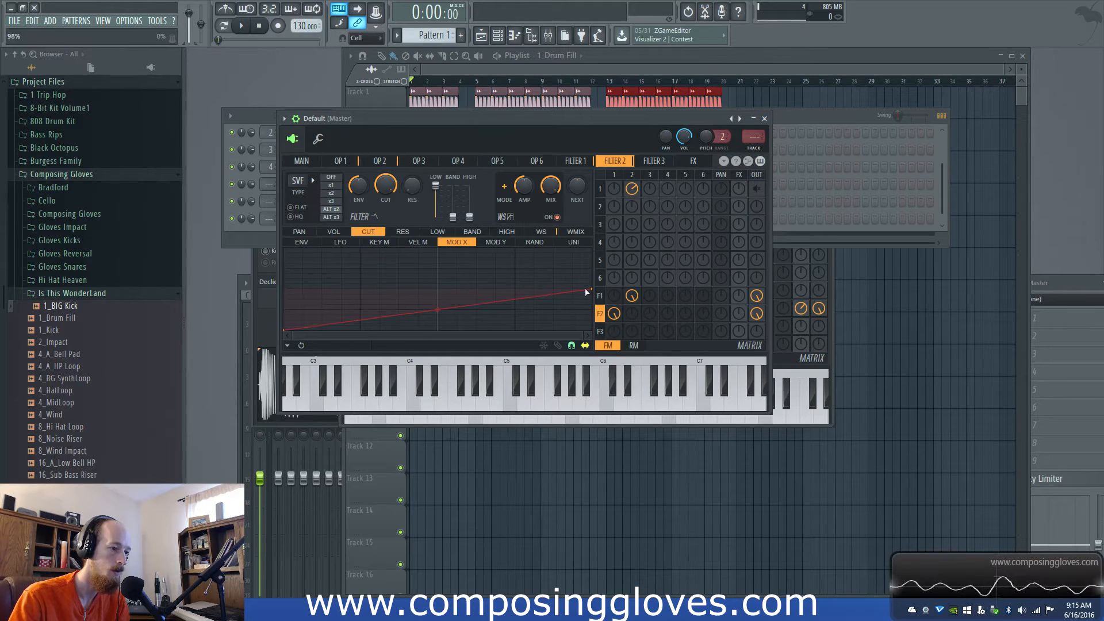
pyautogui.click(304, 162)
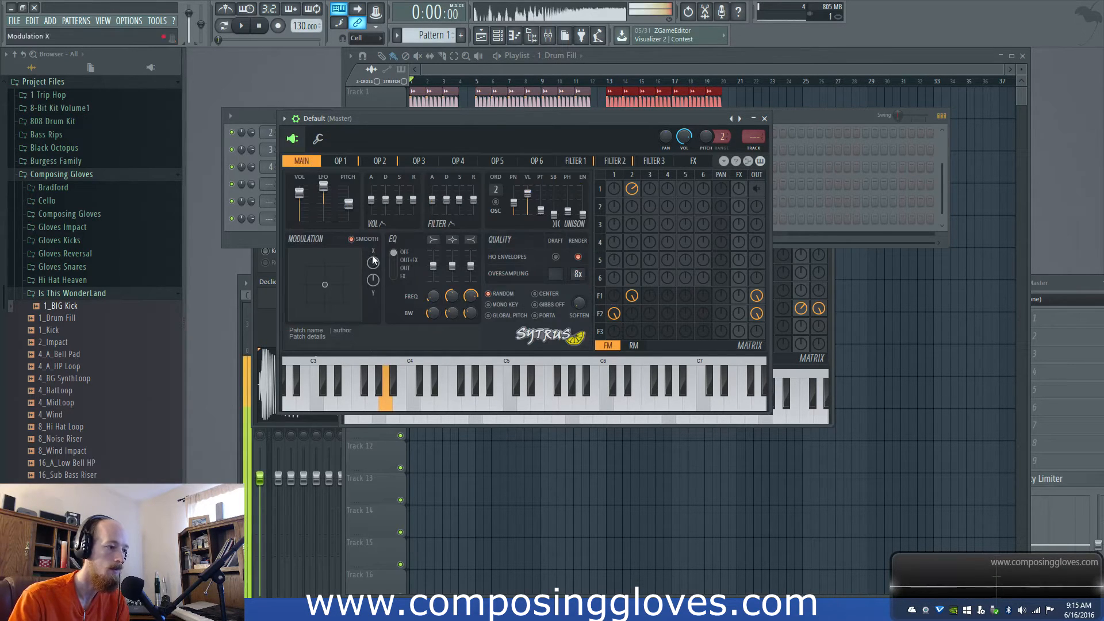
pyautogui.moveTo(373, 263); pyautogui.dragTo(373, 273)
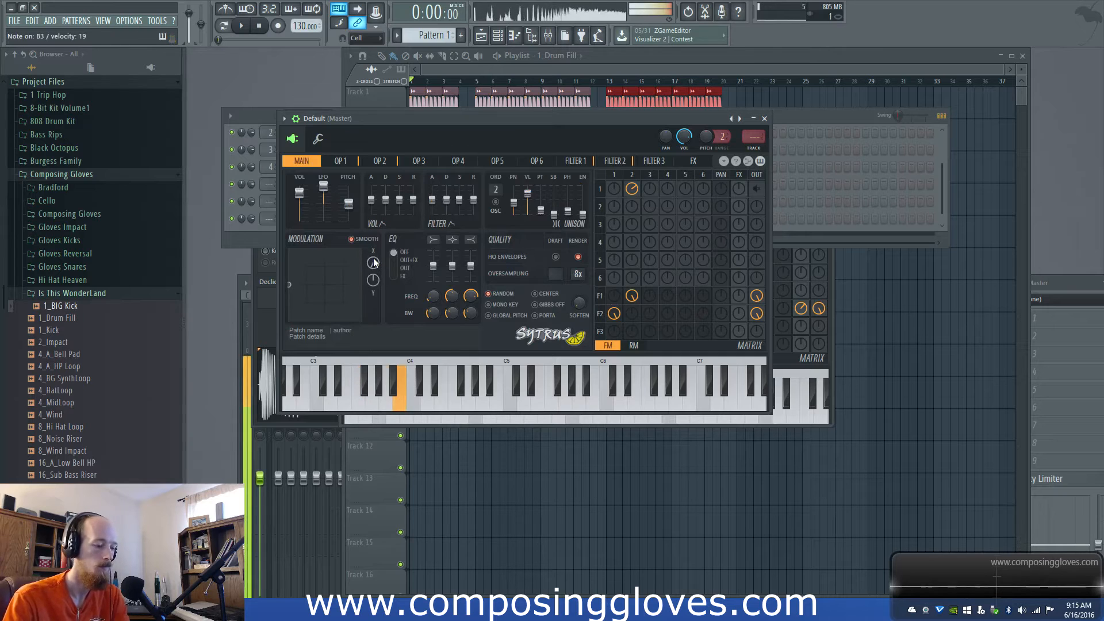
pyautogui.moveTo(374, 263)
pyautogui.mouseDown()
pyautogui.moveTo(374, 230)
pyautogui.moveTo(373, 279)
pyautogui.mouseUp()
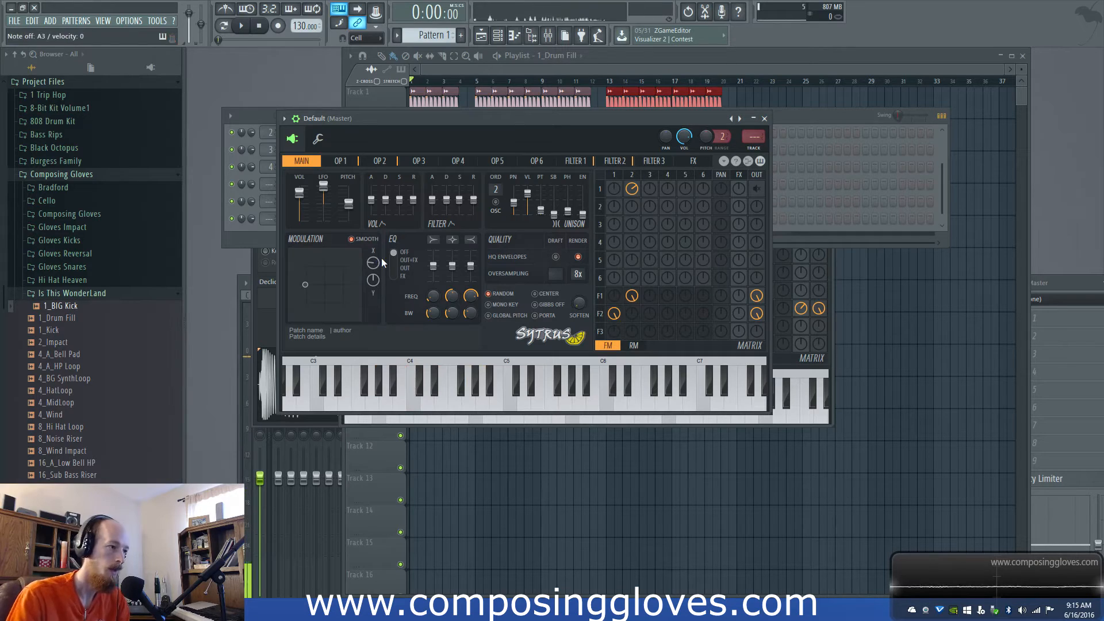
# Step: Open operator 1's pitch LFO and delete the envelope point just before its peak
pyautogui.click(337, 161)
pyautogui.click(305, 232)
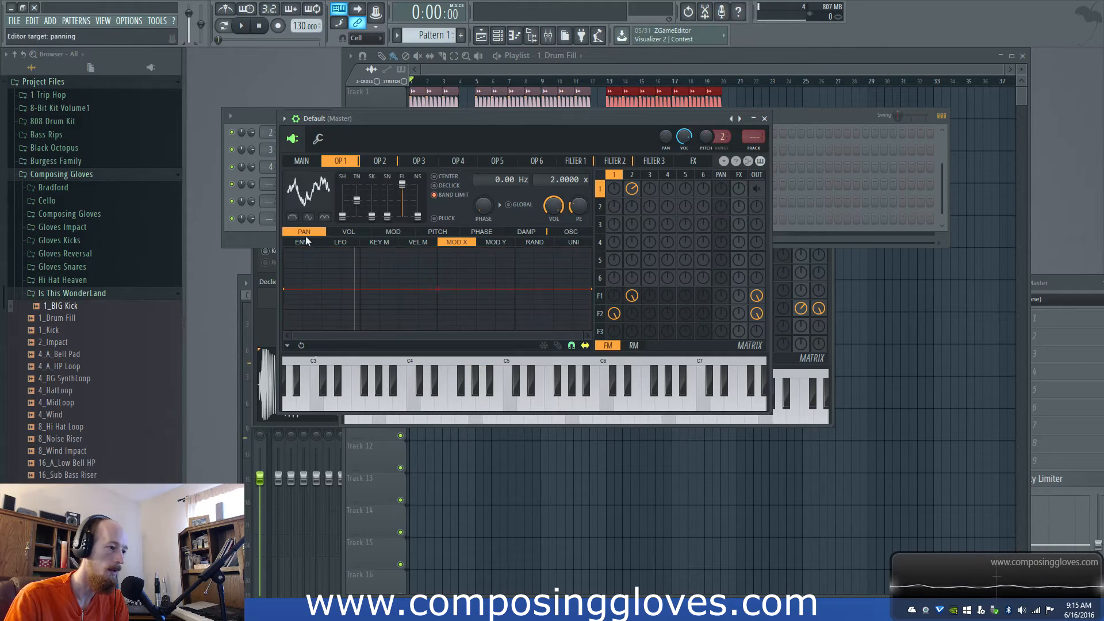
pyautogui.click(305, 241)
pyautogui.click(423, 232)
pyautogui.click(351, 246)
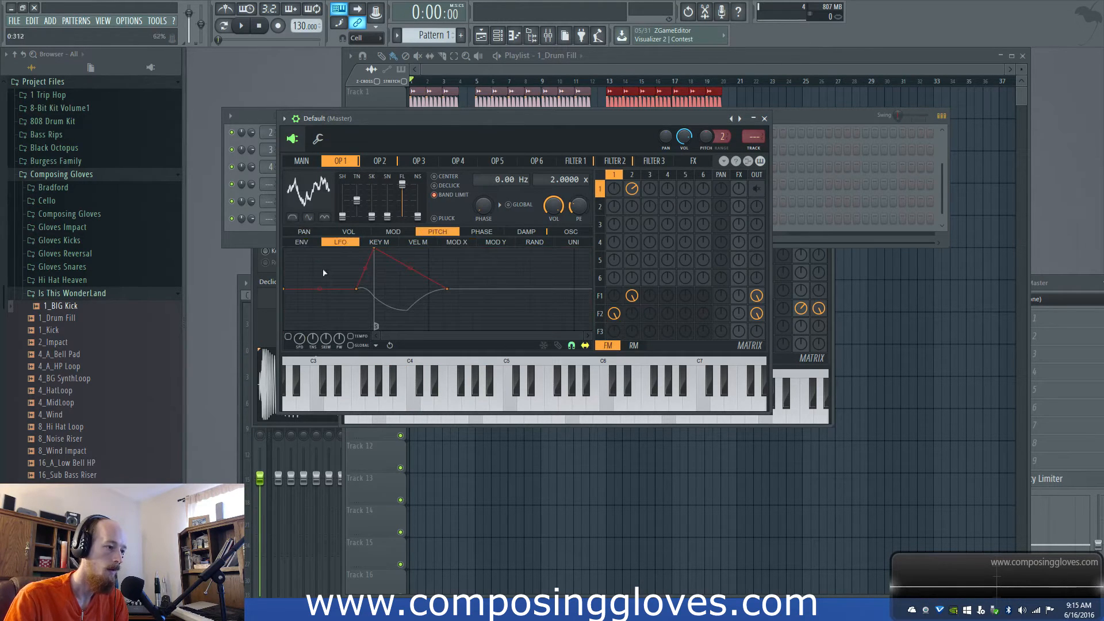
pyautogui.rightClick(357, 292)
pyautogui.click(381, 306)
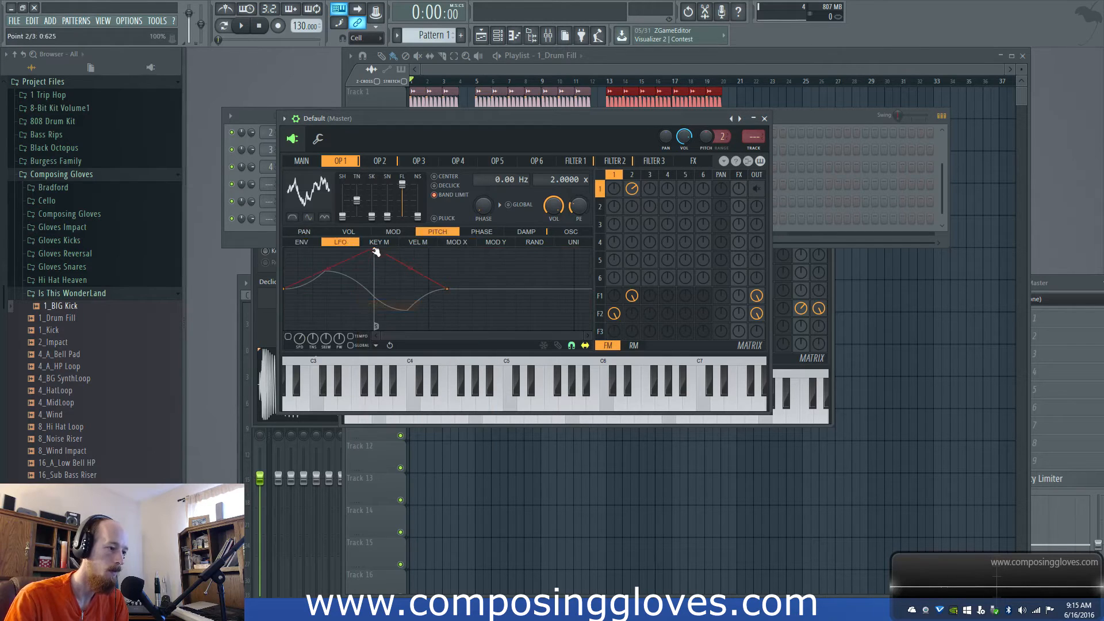
# Step: Delete the peak and end points of operator 1's pitch LFO envelope and raise its start point to maximum
pyautogui.rightClick(374, 252)
pyautogui.click(394, 263)
pyautogui.rightClick(374, 252)
pyautogui.click(389, 263)
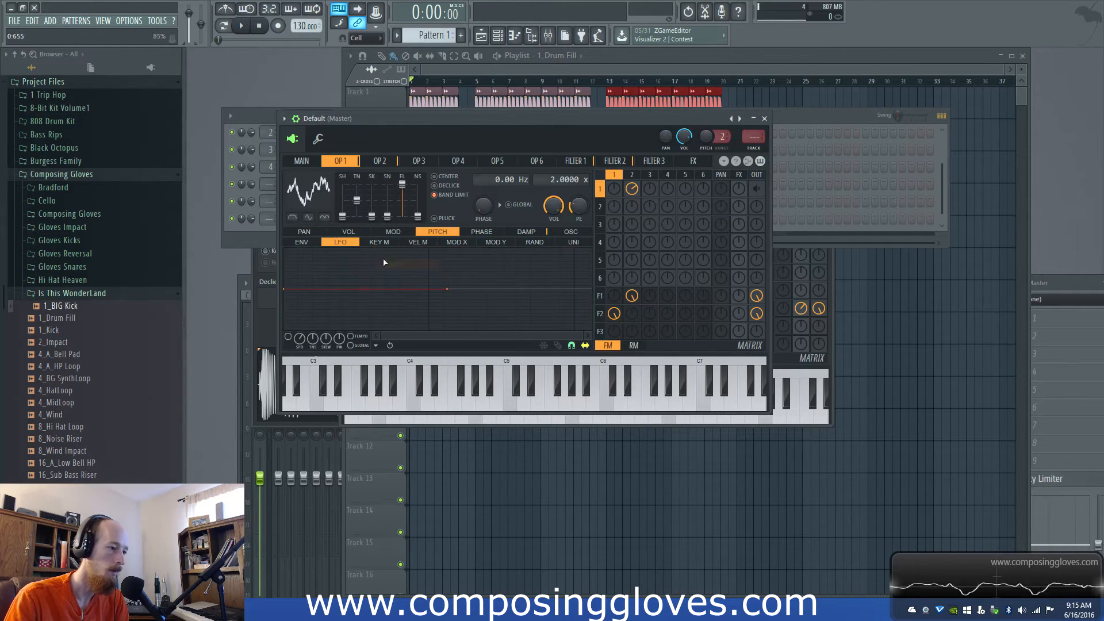
pyautogui.rightClick(450, 292)
pyautogui.click(467, 306)
pyautogui.moveTo(285, 289); pyautogui.dragTo(286, 247)
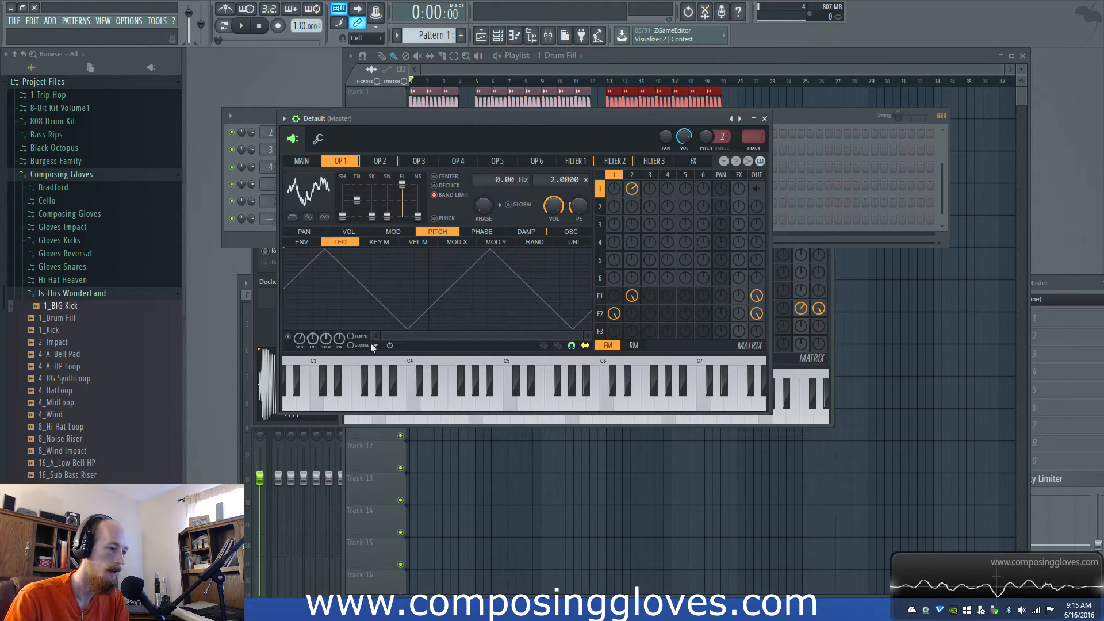
# Step: Speed up operator 1's pitch LFO and copy its state to operator 2's pitch LFO
pyautogui.moveTo(295, 340); pyautogui.dragTo(300, 313)
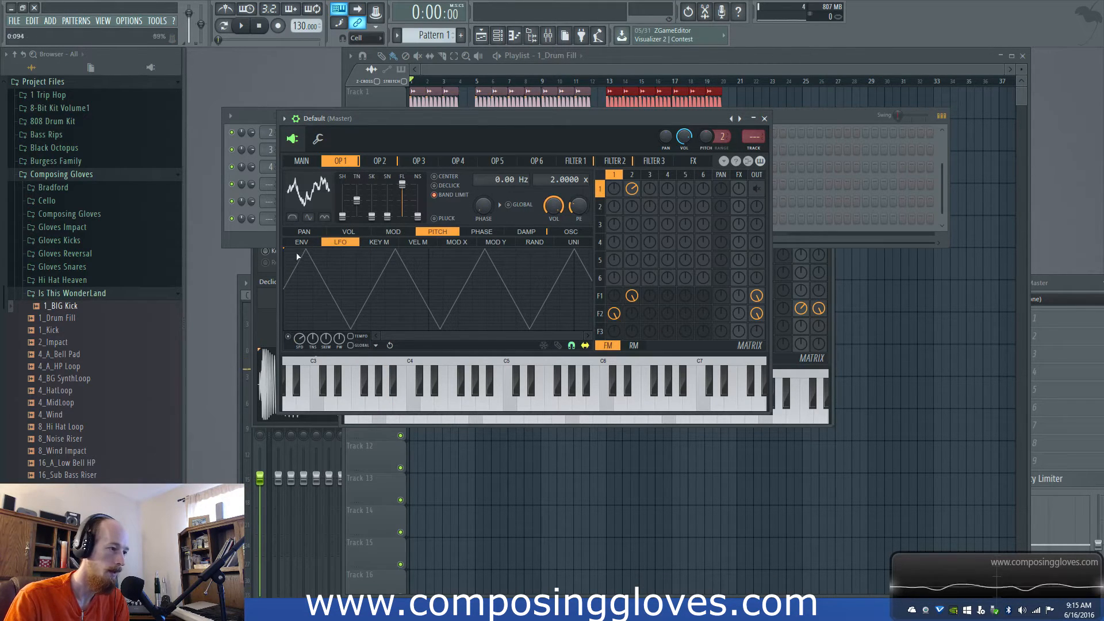
pyautogui.click(375, 344)
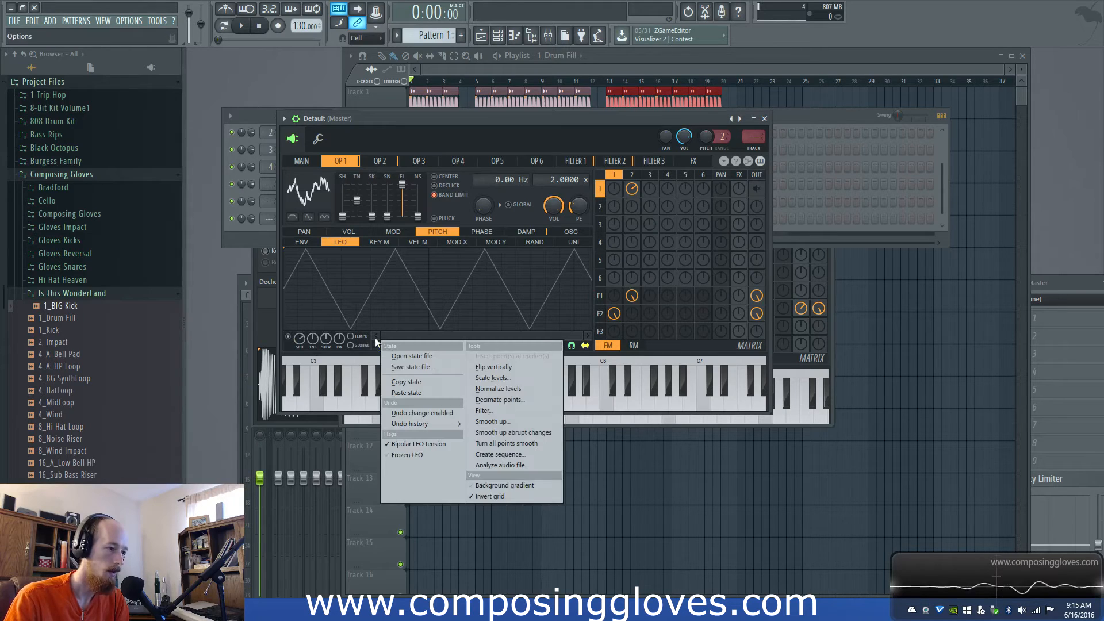
pyautogui.click(434, 388)
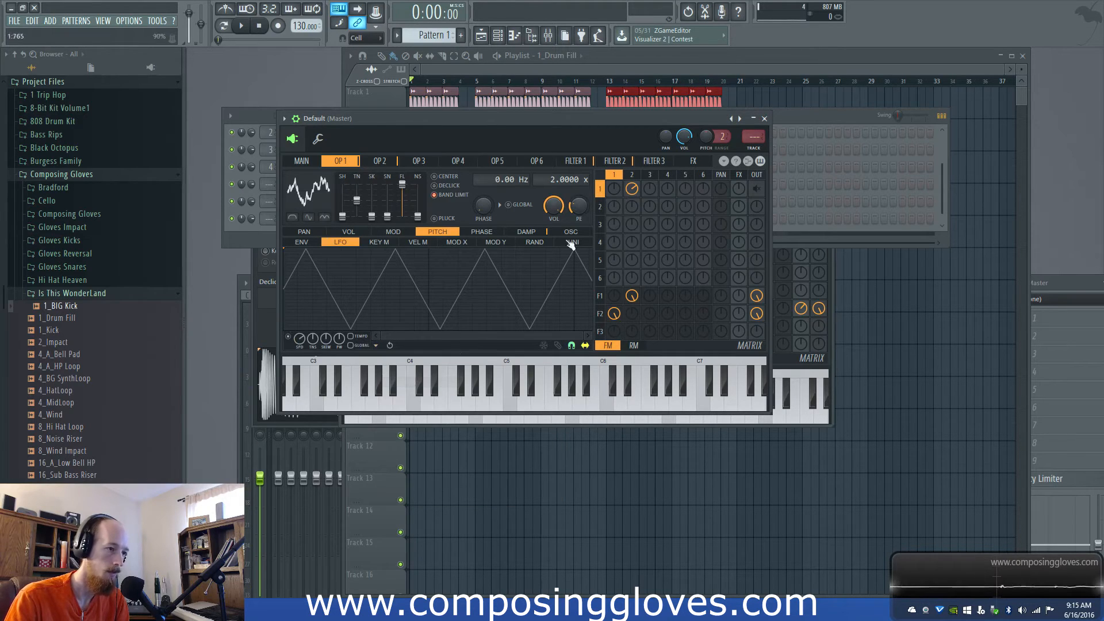
pyautogui.click(604, 207)
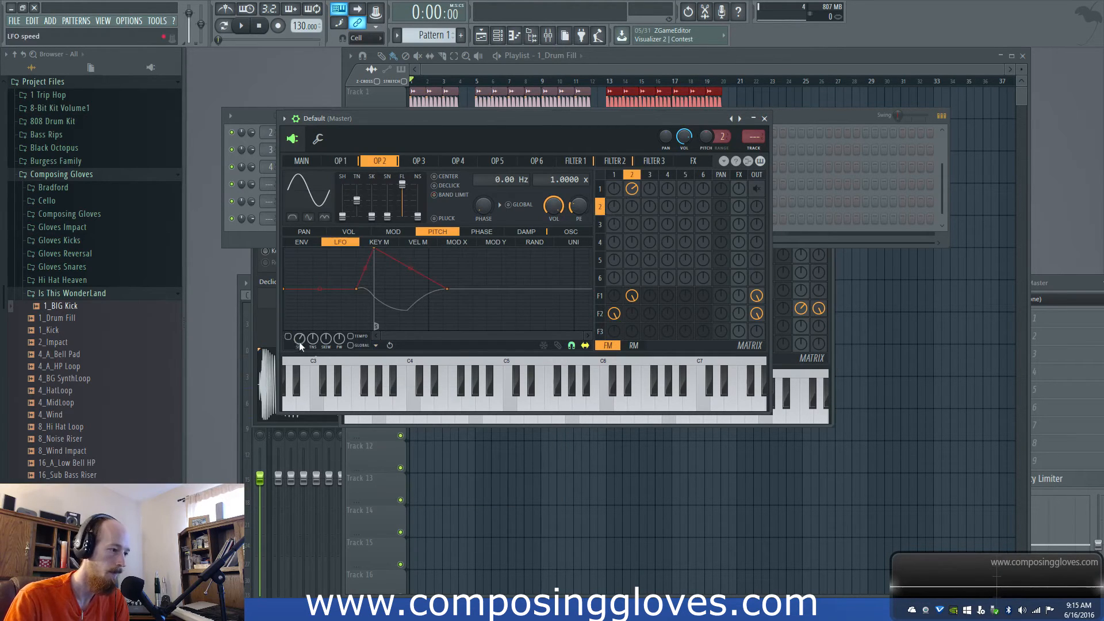
pyautogui.click(376, 346)
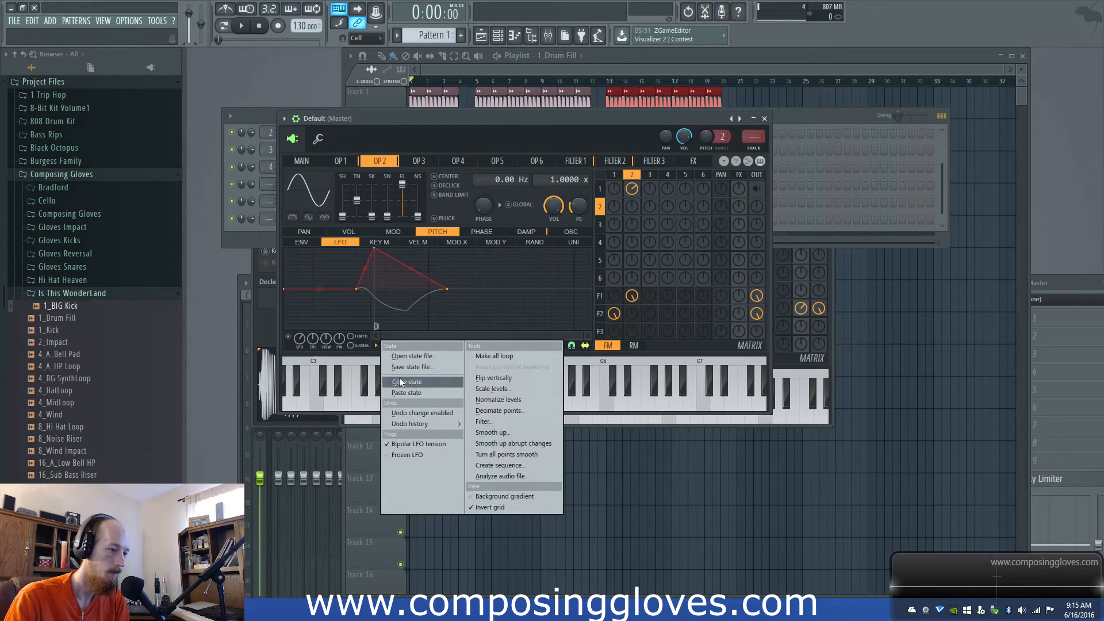
pyautogui.click(411, 388)
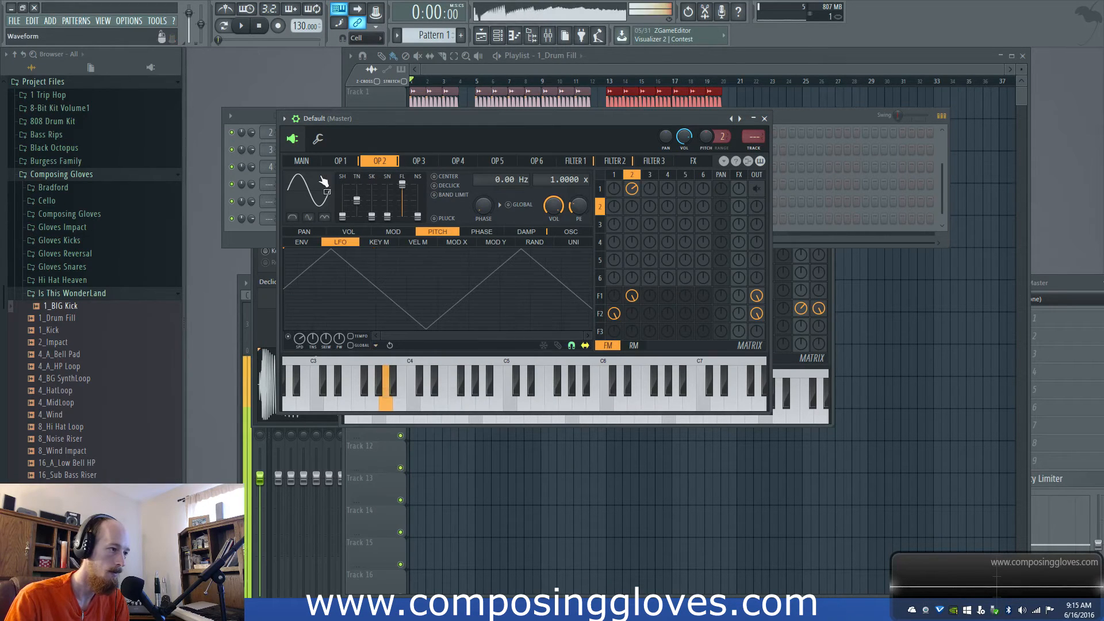
pyautogui.click(301, 161)
pyautogui.rightClick(325, 187)
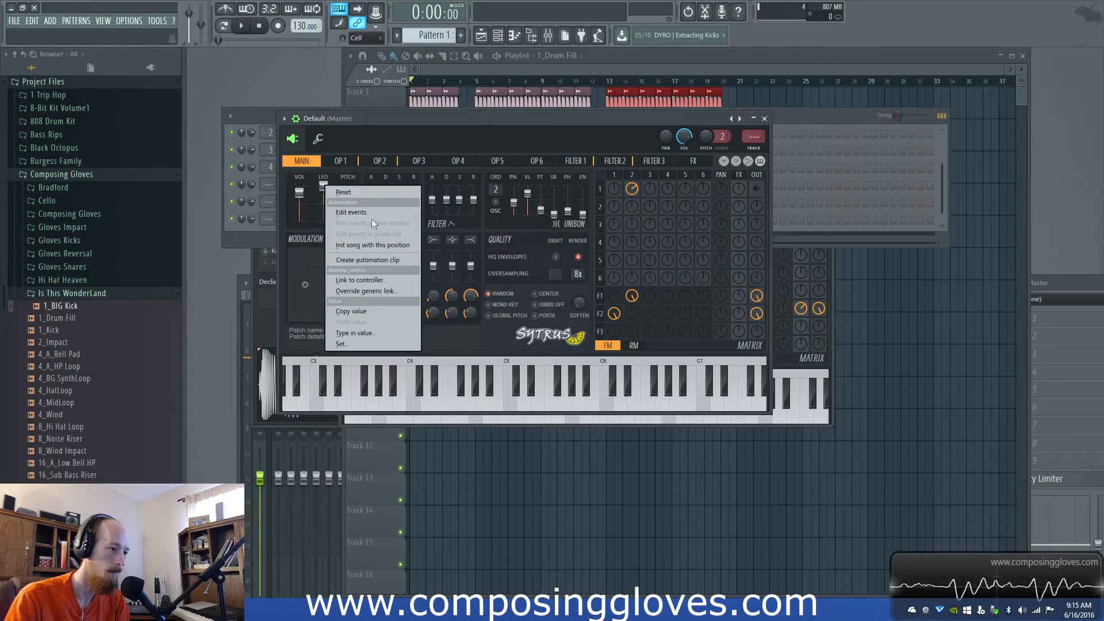
# Step: Raise operator 1's pitch LFO speed further and paste the updated state over operator 2's pitch LFO
pyautogui.click(376, 161)
pyautogui.click(340, 161)
pyautogui.moveTo(300, 338); pyautogui.dragTo(300, 327)
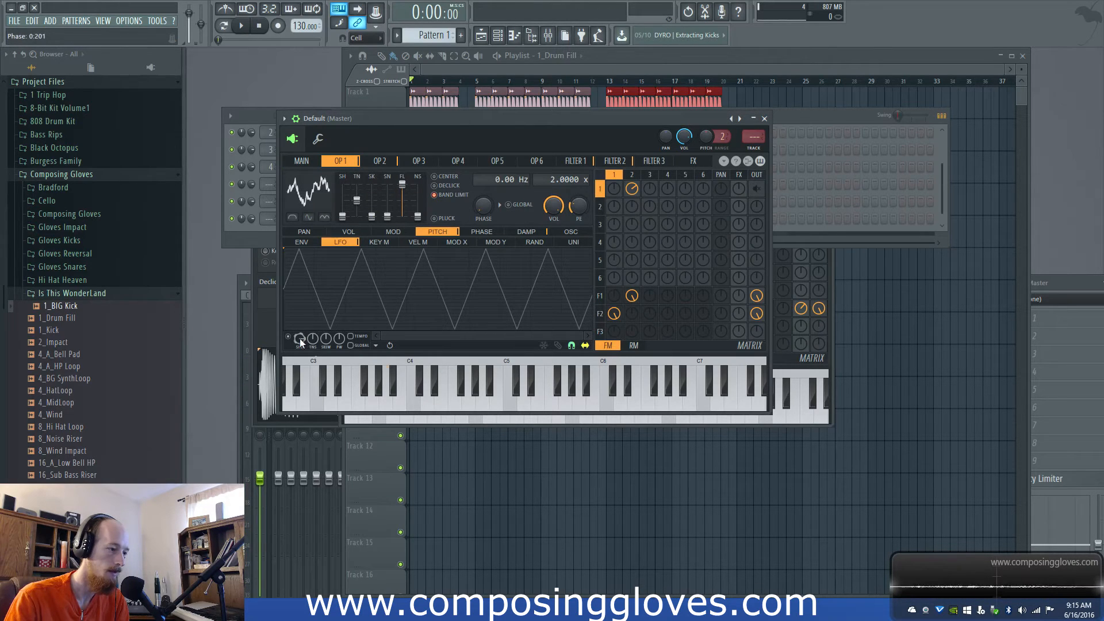
pyautogui.click(375, 345)
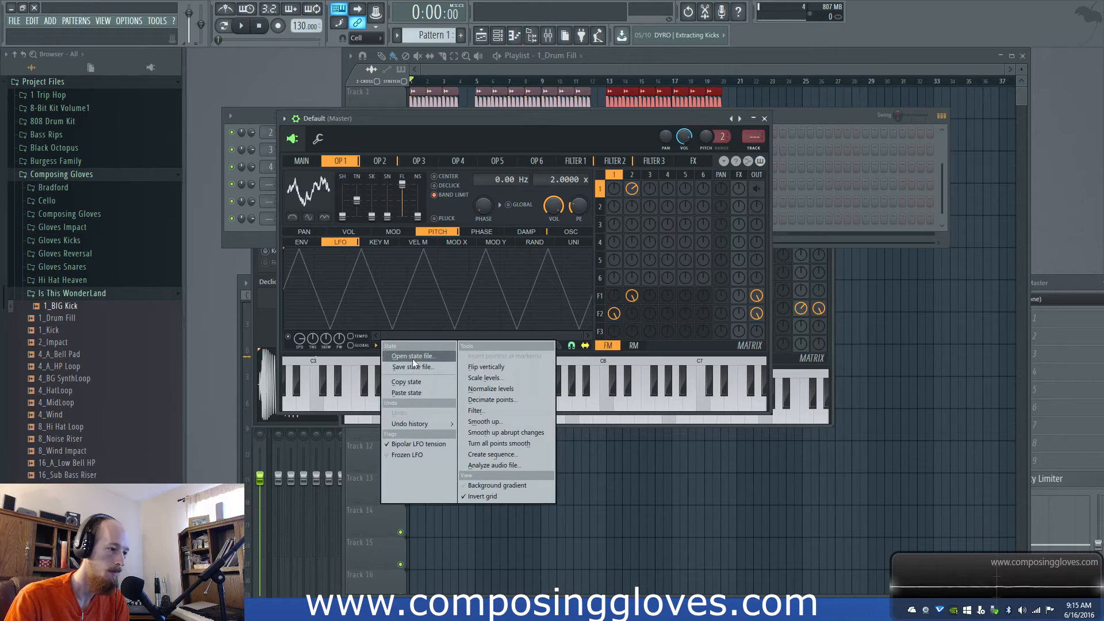
pyautogui.click(412, 382)
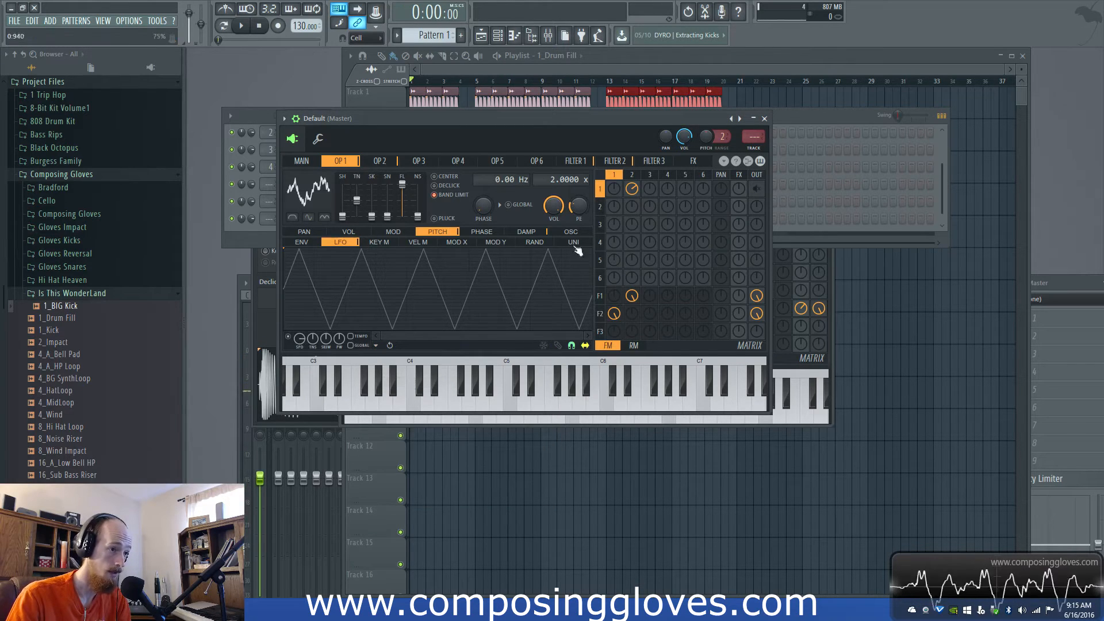
pyautogui.click(627, 178)
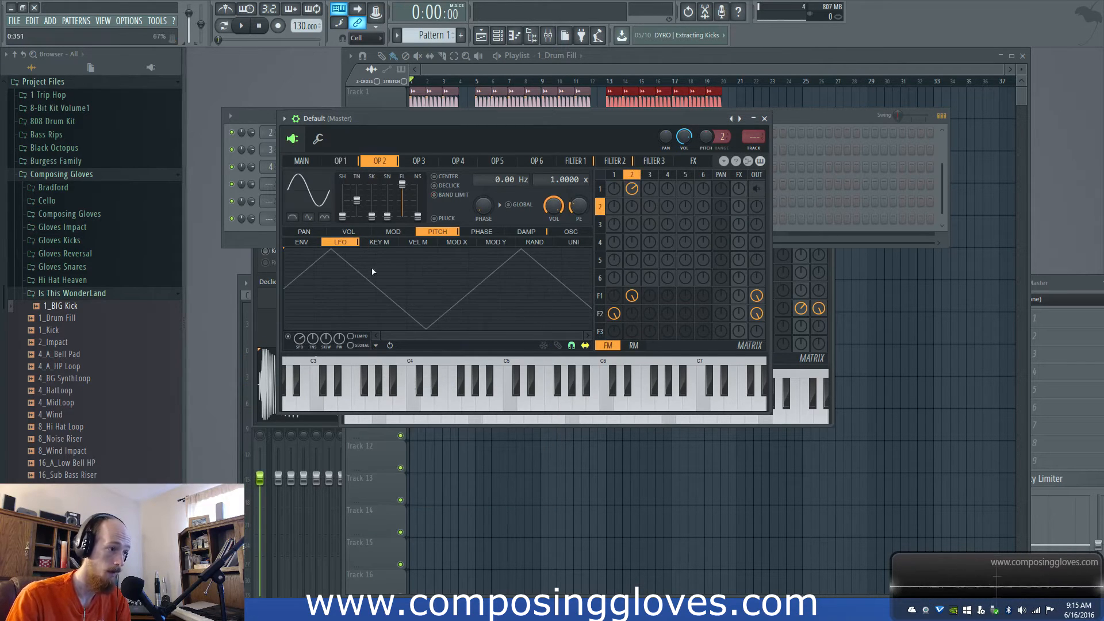
pyautogui.click(376, 346)
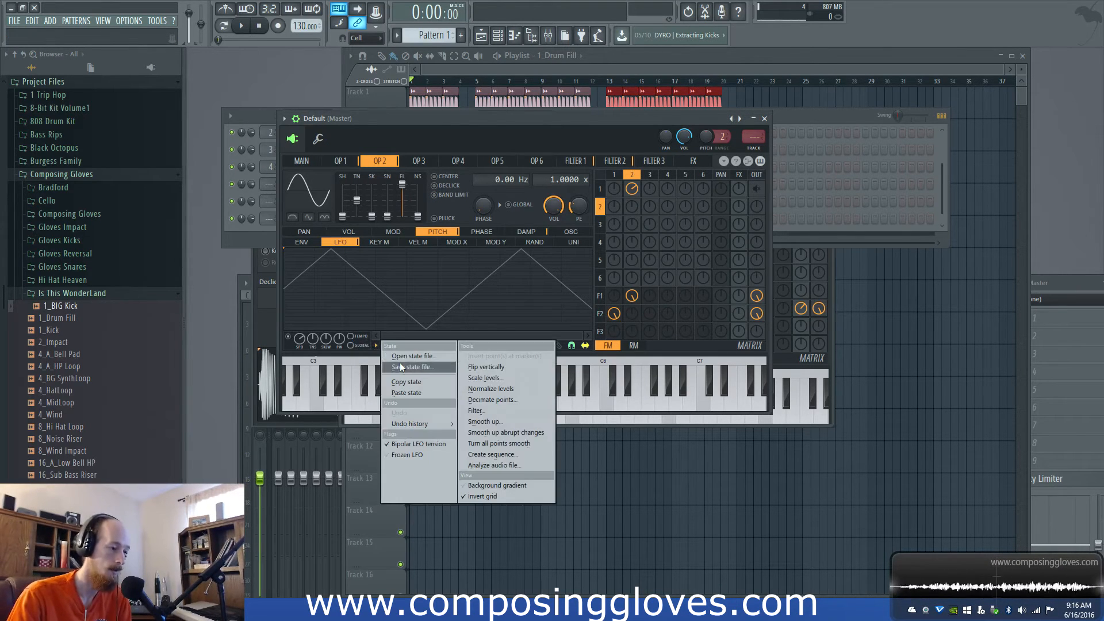
pyautogui.click(416, 392)
# Step: Link the master LFO level to a controller
pyautogui.click(301, 162)
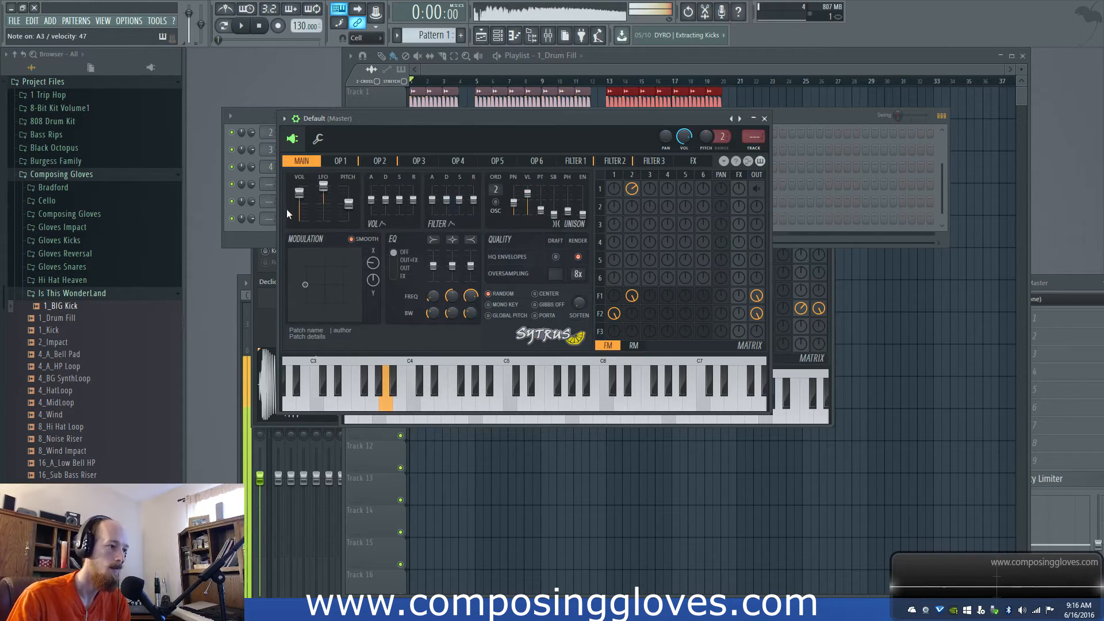
pyautogui.rightClick(323, 185)
pyautogui.click(318, 186)
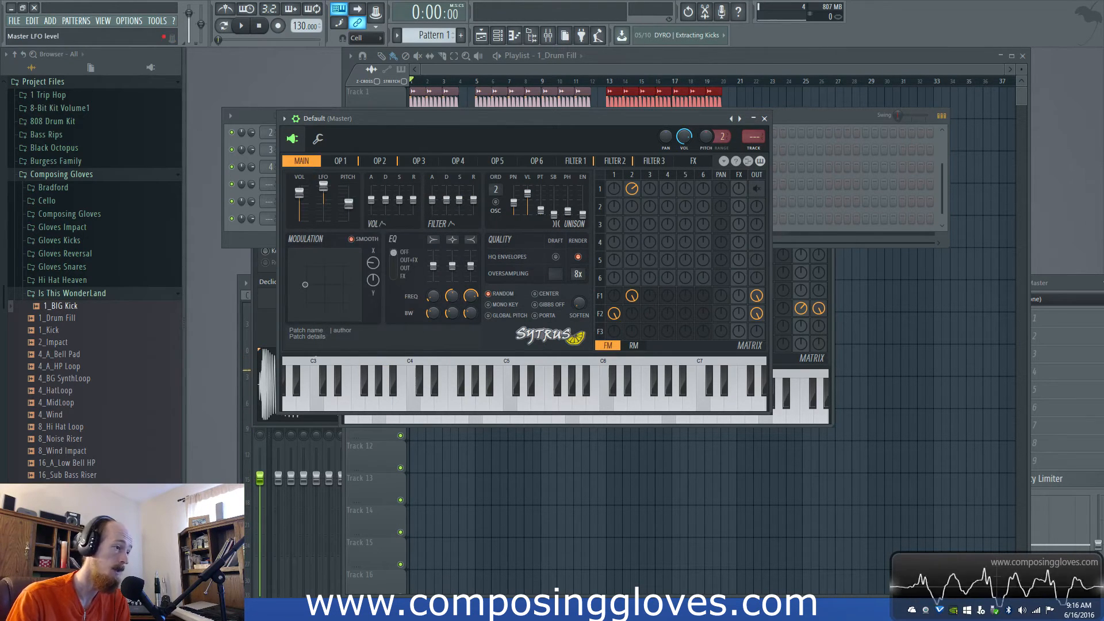
pyautogui.rightClick(323, 185)
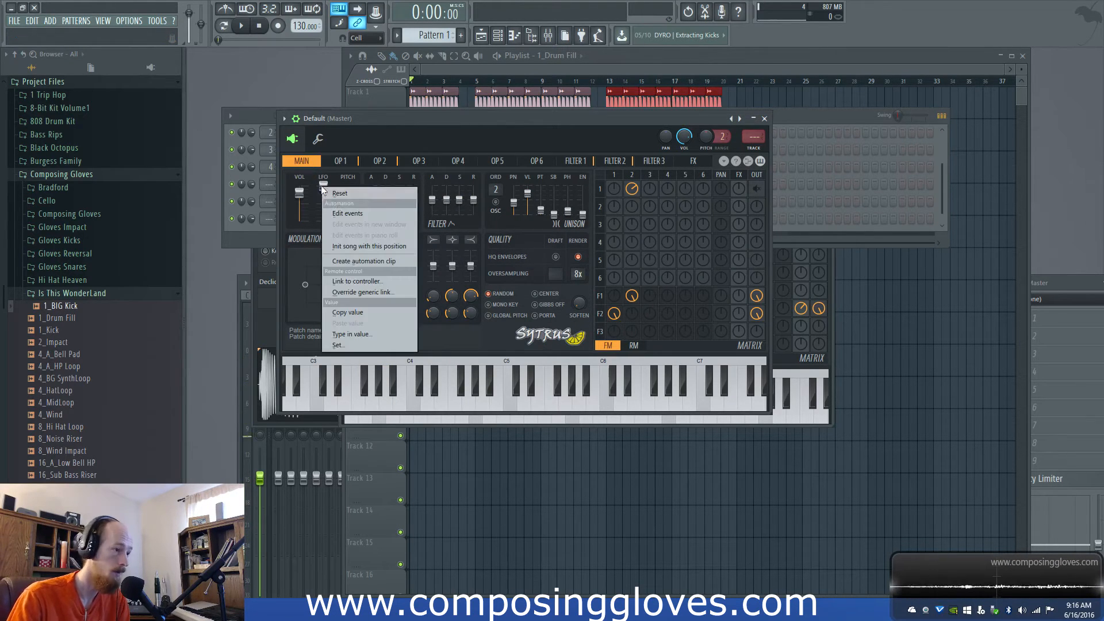
pyautogui.click(389, 281)
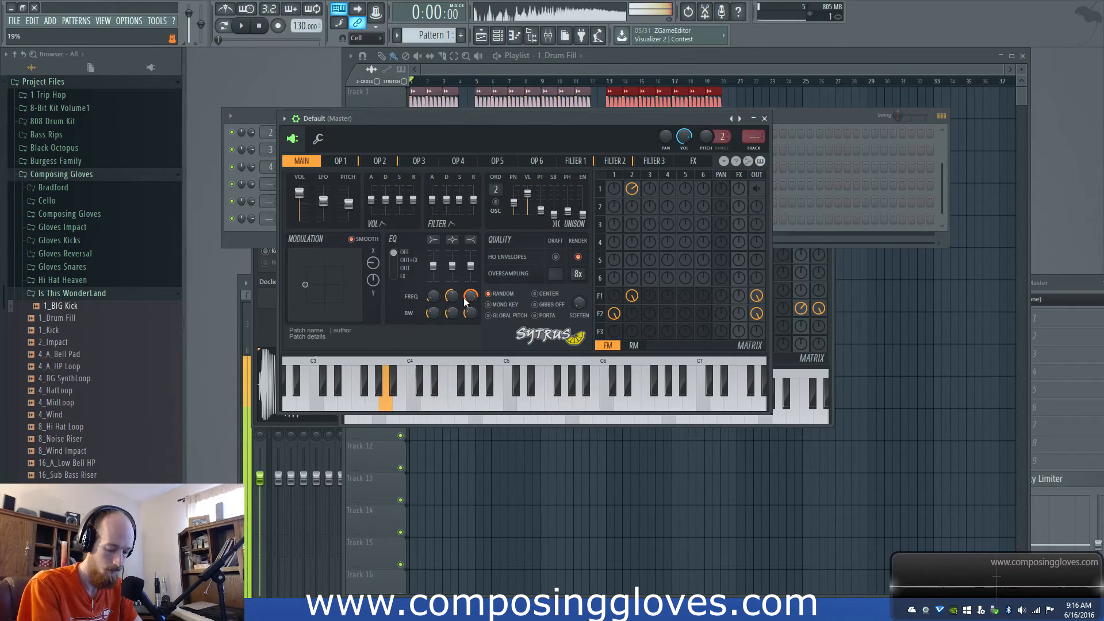
# Step: Speed up operator 1's pitch LFO once more and copy its state
pyautogui.click(343, 162)
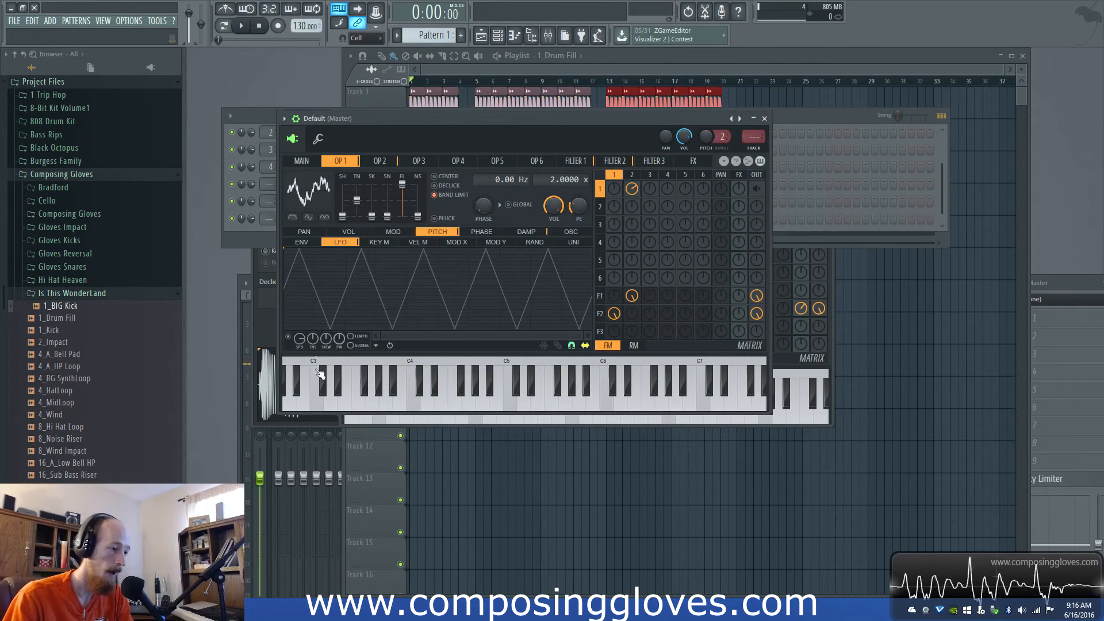
pyautogui.moveTo(300, 339); pyautogui.dragTo(300, 326)
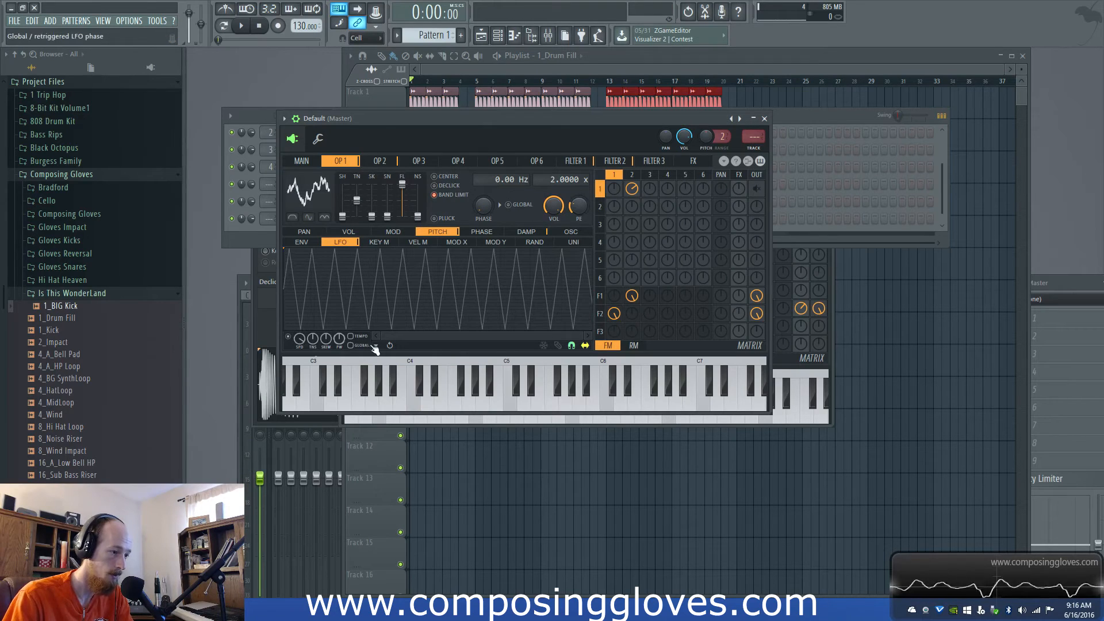
pyautogui.click(376, 346)
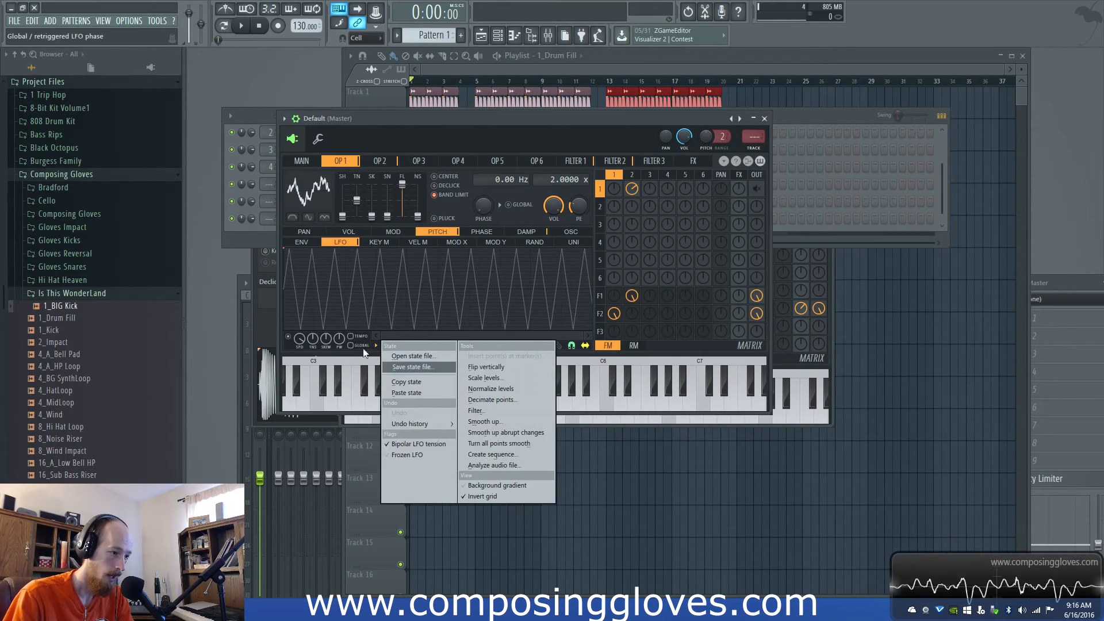
pyautogui.click(433, 381)
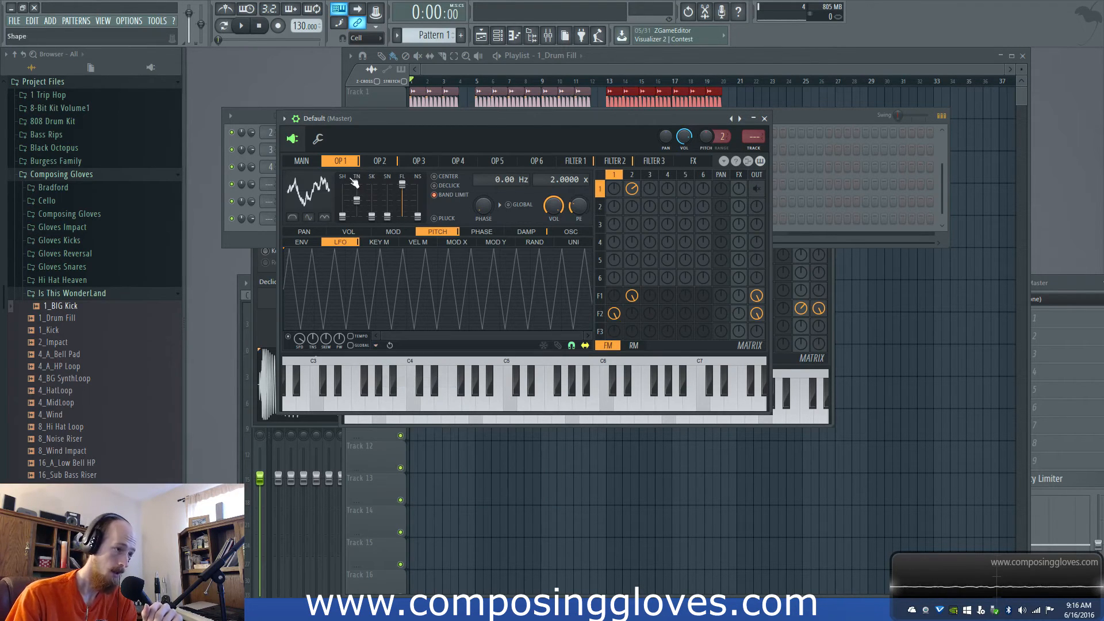
# Step: Paste the copied LFO state over operator 2's pitch LFO and return to the main settings
pyautogui.click(376, 162)
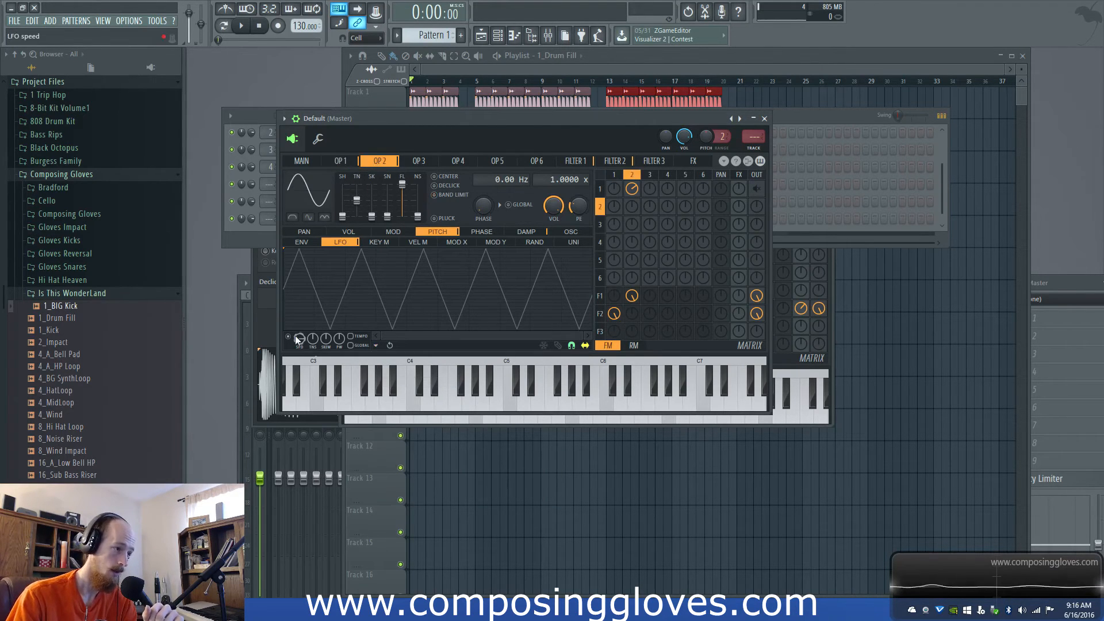
pyautogui.click(375, 345)
pyautogui.click(406, 393)
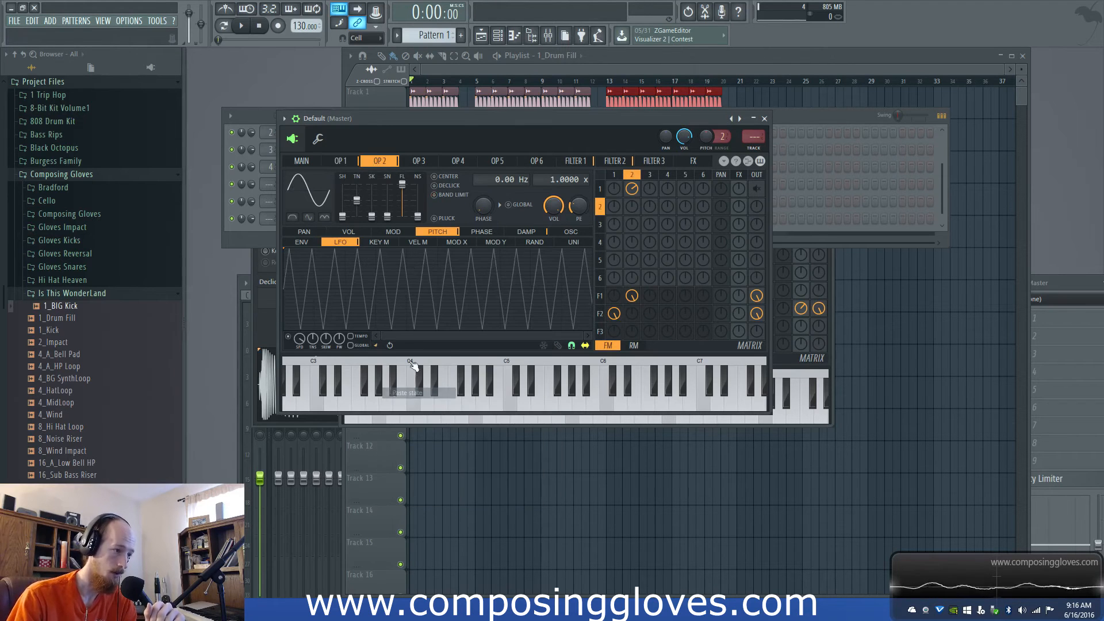
pyautogui.click(314, 162)
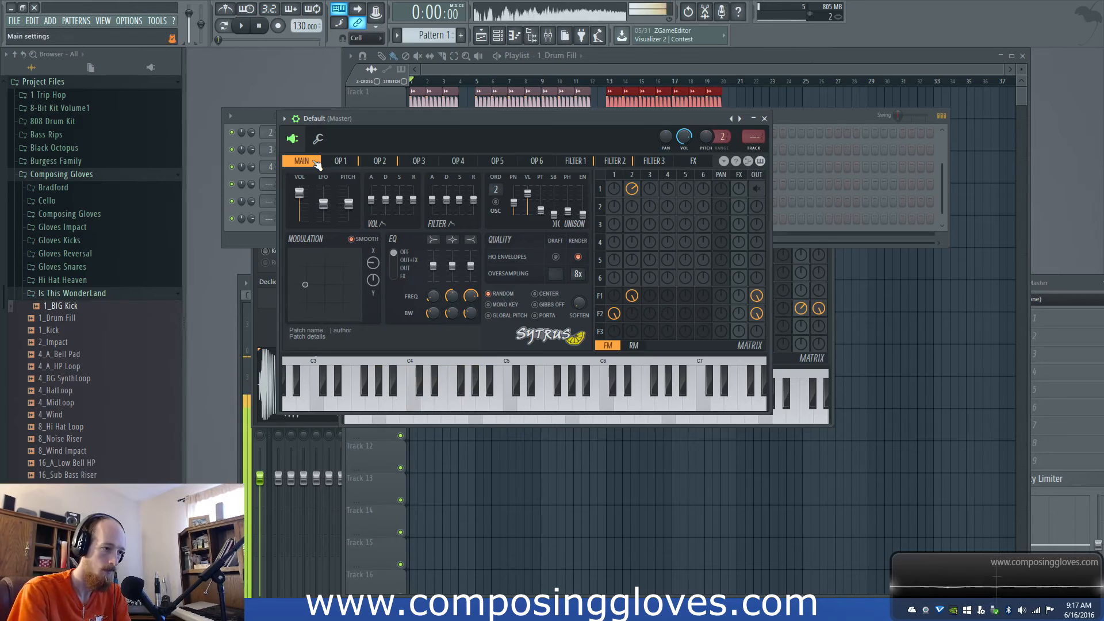
# Step: Send filter 1 to the effects section, lower the chorus speed, and show the first delay's settings
pyautogui.moveTo(426, 121); pyautogui.dragTo(434, 66)
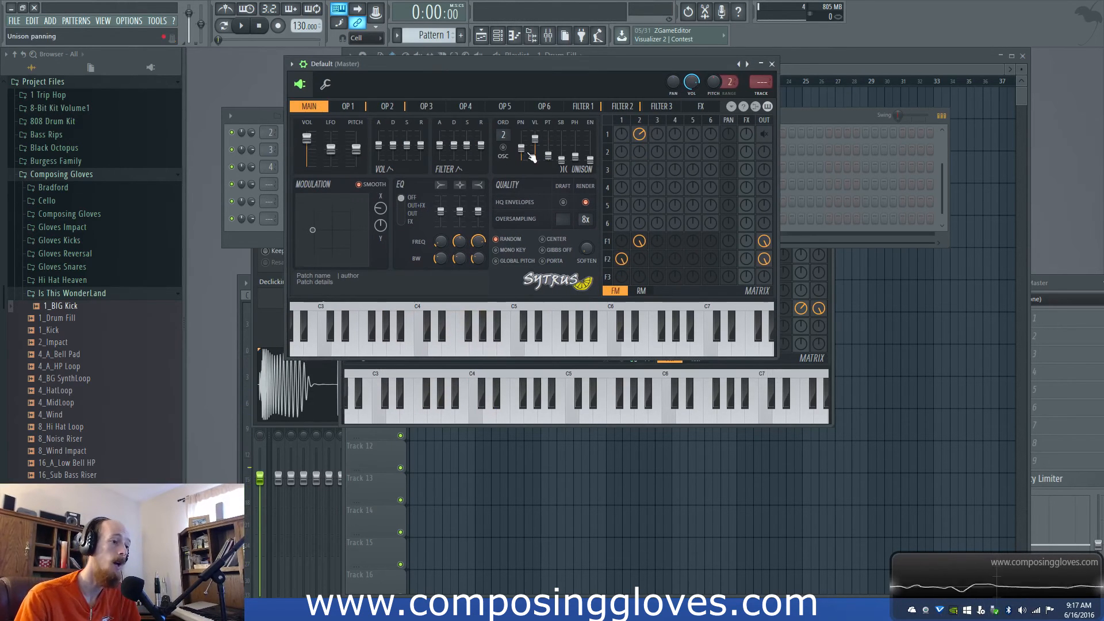
pyautogui.click(637, 110)
pyautogui.click(662, 107)
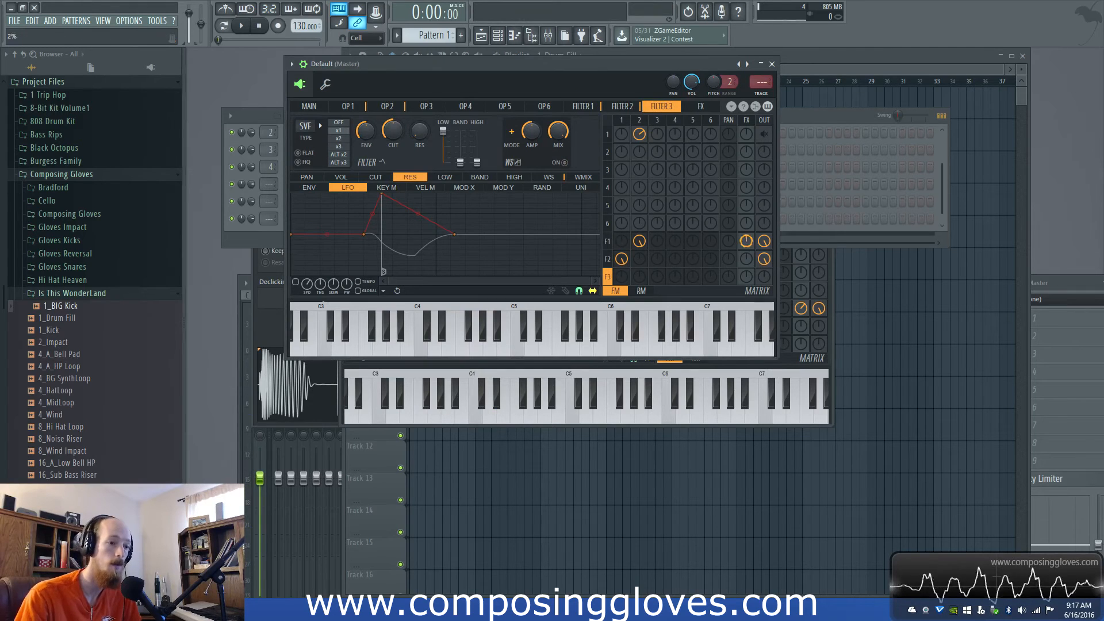
pyautogui.click(699, 108)
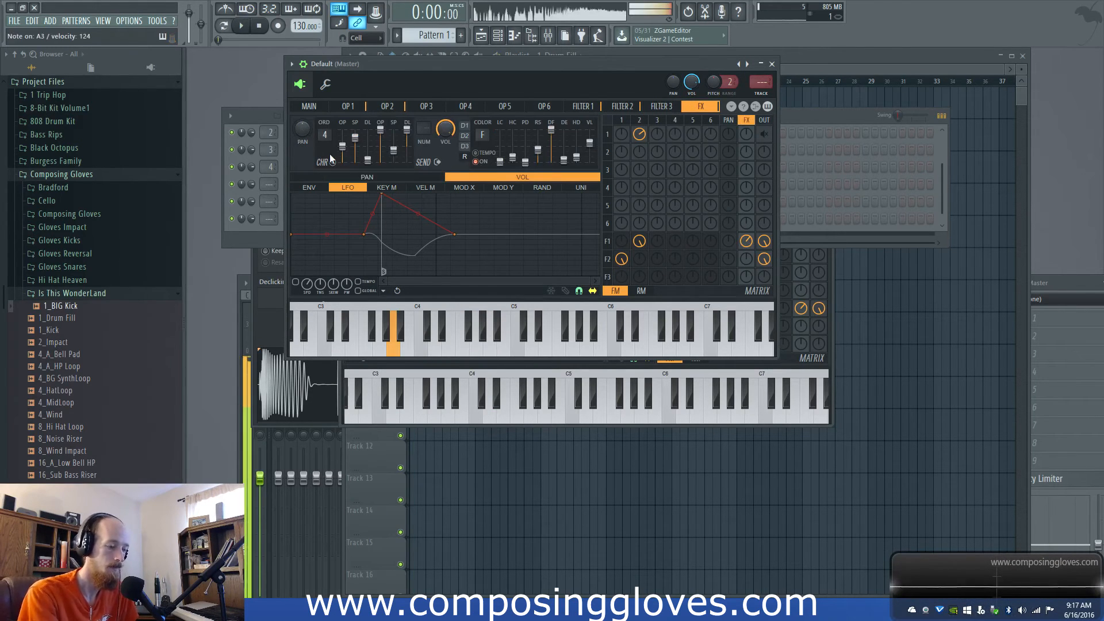
pyautogui.moveTo(355, 138); pyautogui.dragTo(355, 149)
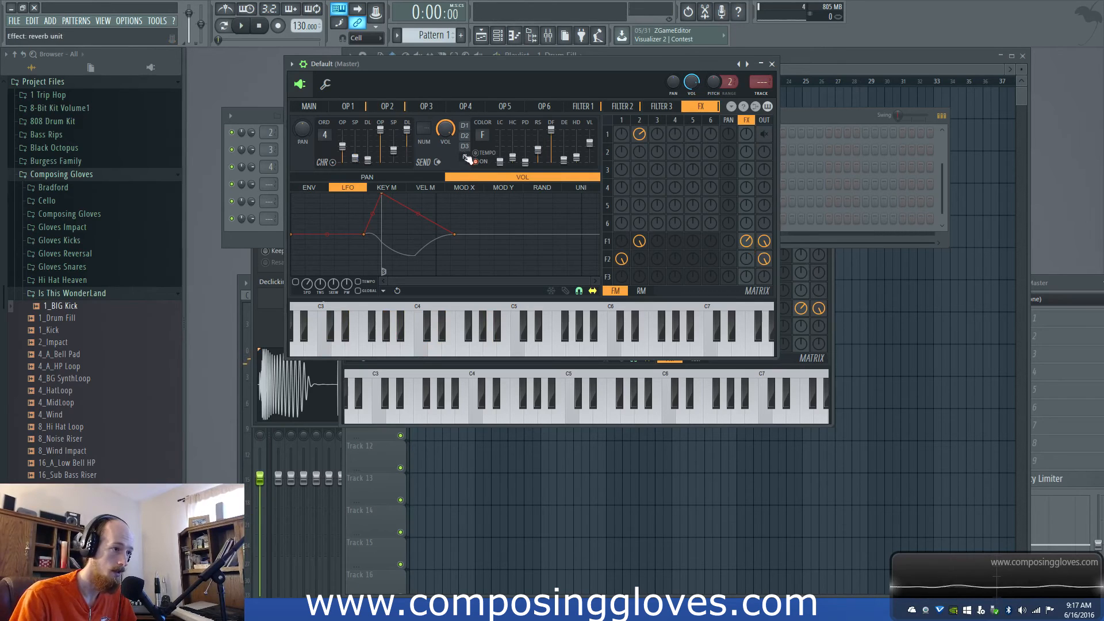
pyautogui.click(465, 126)
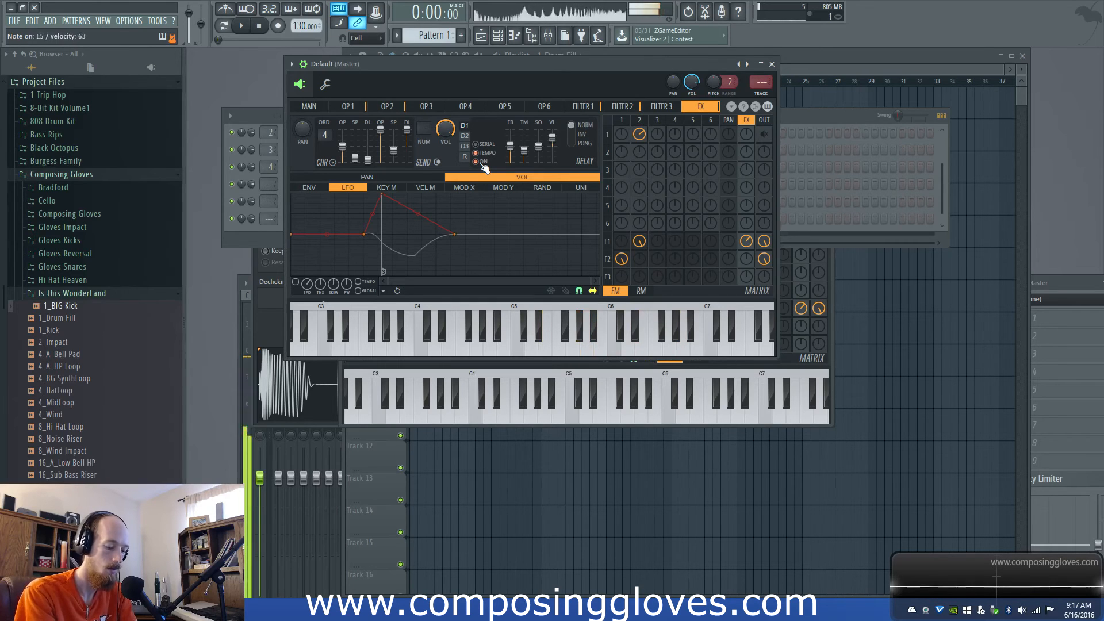
# Step: Show operator 1's volume envelope
pyautogui.click(635, 121)
pyautogui.click(658, 120)
pyautogui.click(692, 120)
pyautogui.click(619, 121)
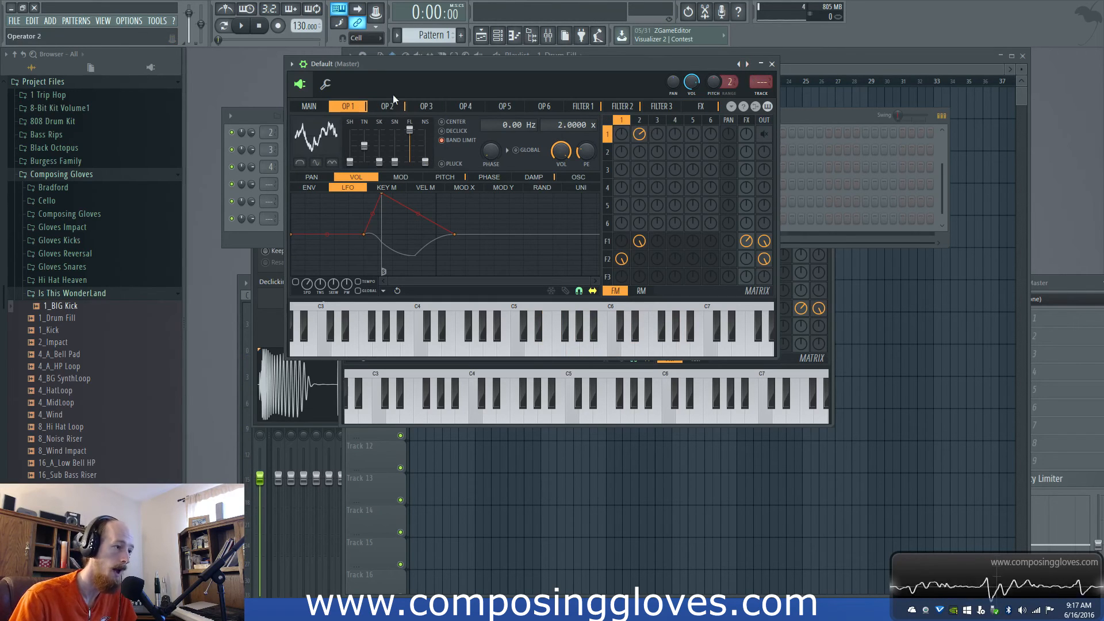
pyautogui.click(254, 220)
pyautogui.click(294, 240)
pyautogui.click(202, 237)
pyautogui.click(479, 268)
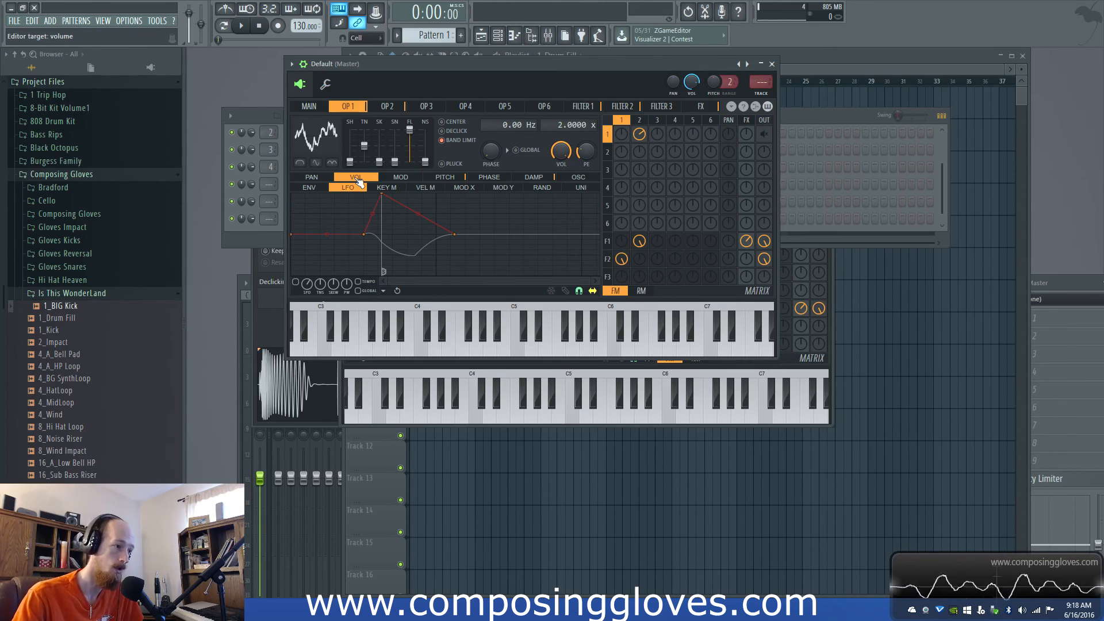
pyautogui.click(309, 187)
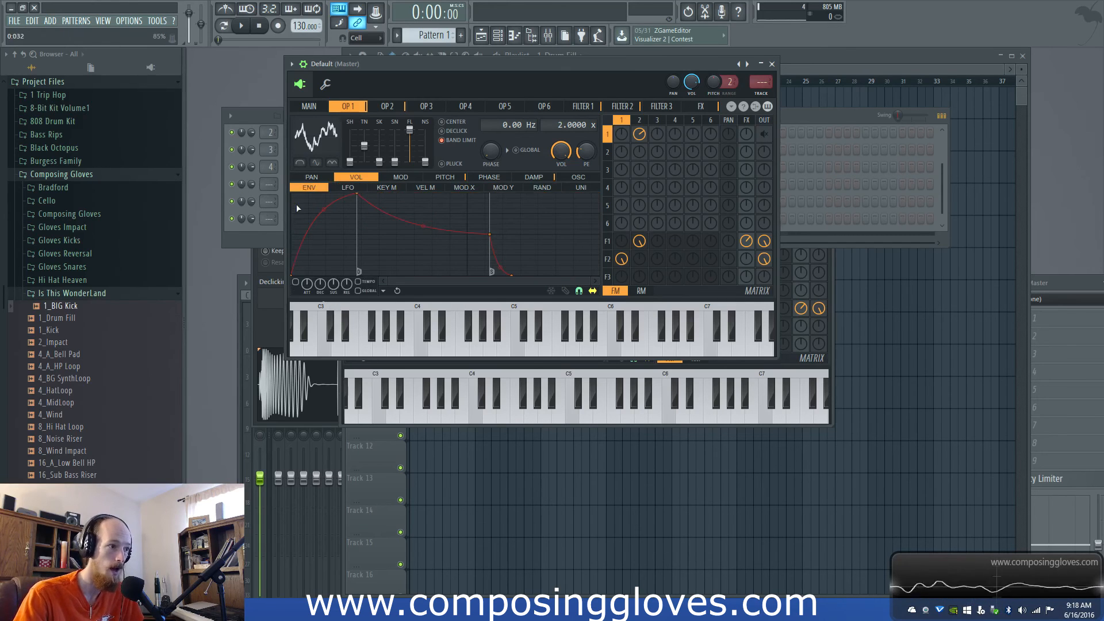
pyautogui.click(270, 236)
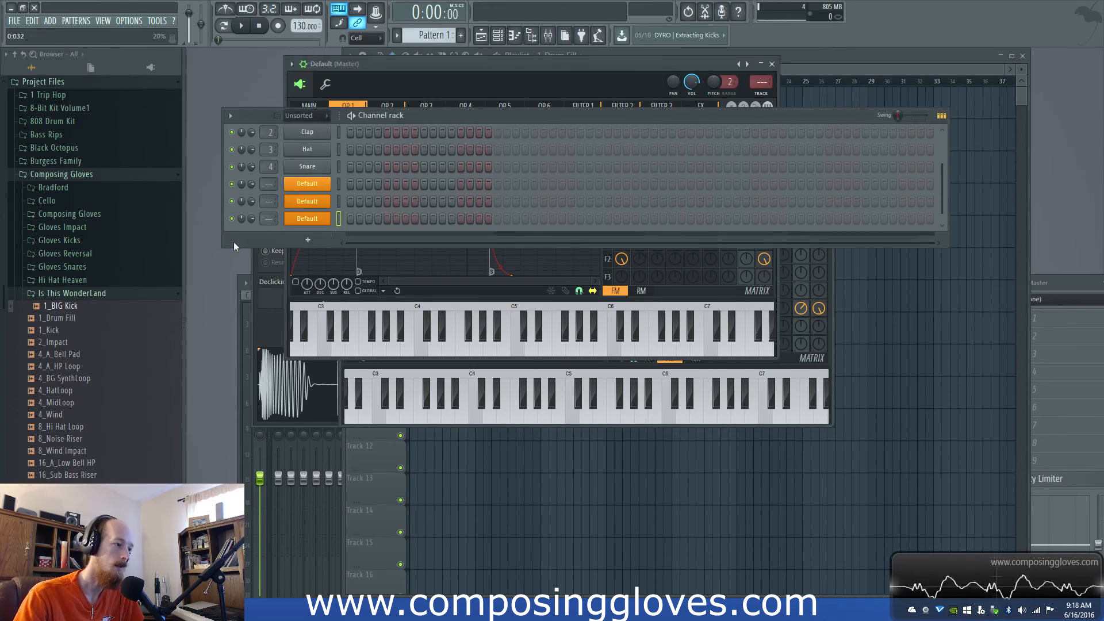
pyautogui.click(310, 241)
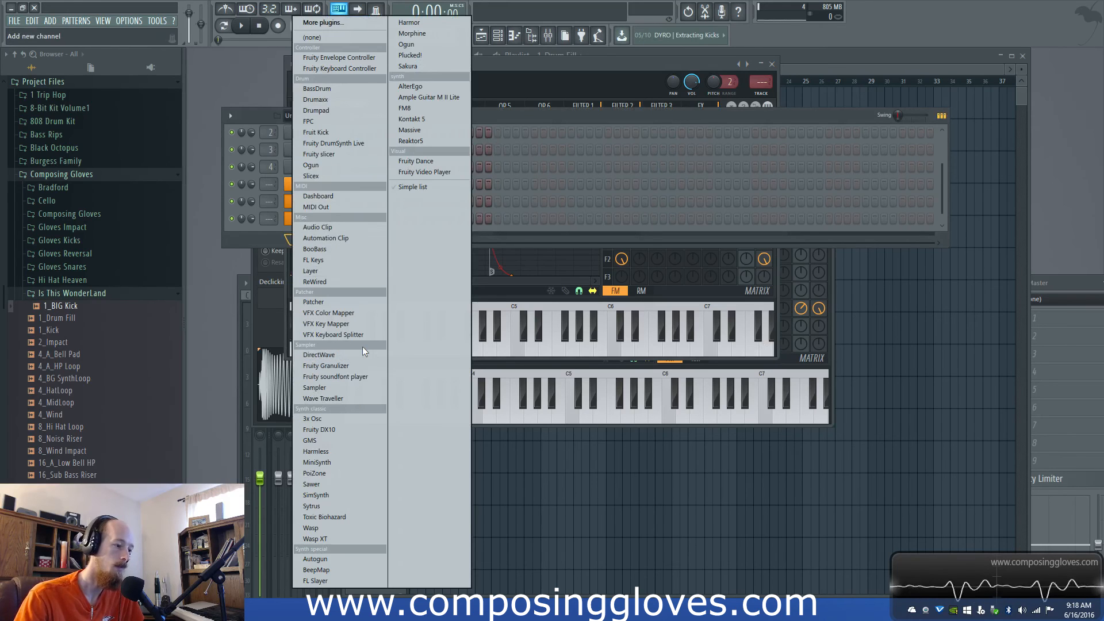
pyautogui.click(253, 234)
pyautogui.click(303, 220)
pyautogui.click(303, 220)
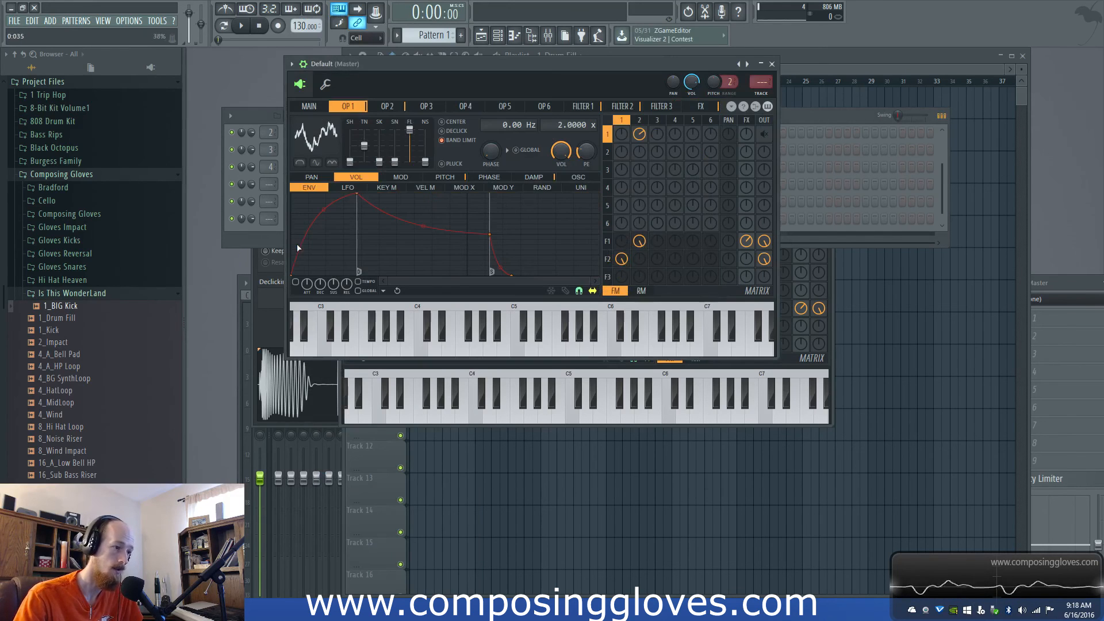